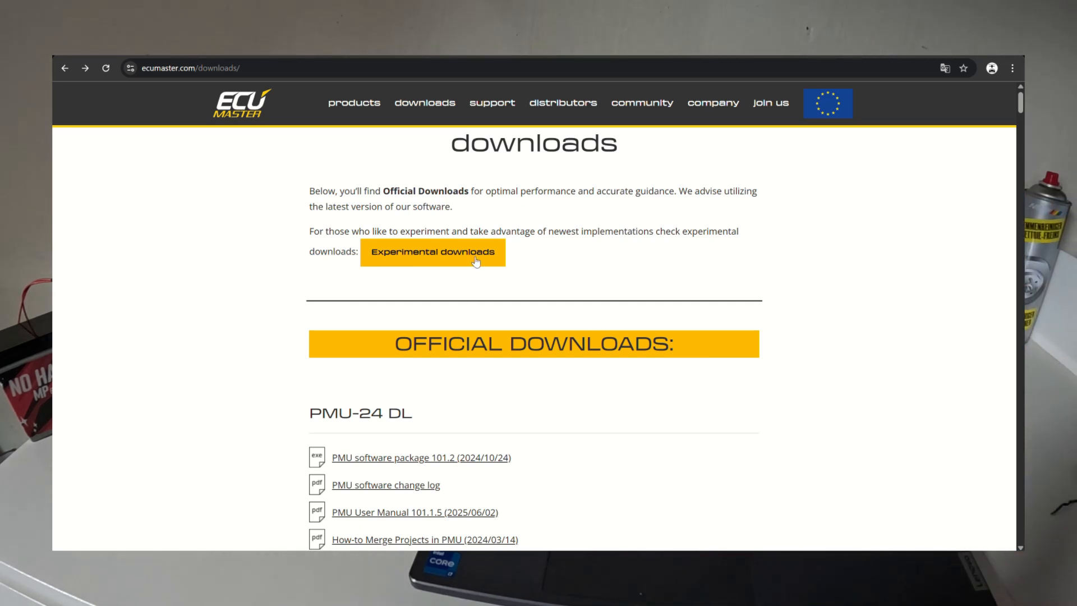
Open the experimental downloads page and look through the listed test versions of the Ecumaster software
click(441, 253)
scroll(452, 260, down, 2)
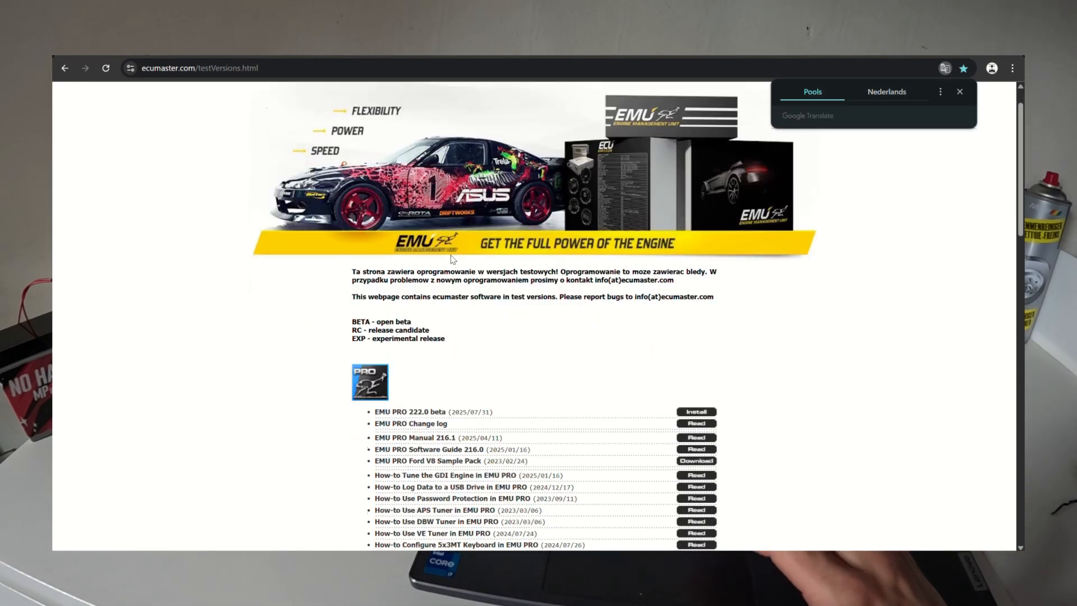
scroll(453, 259, down, 7)
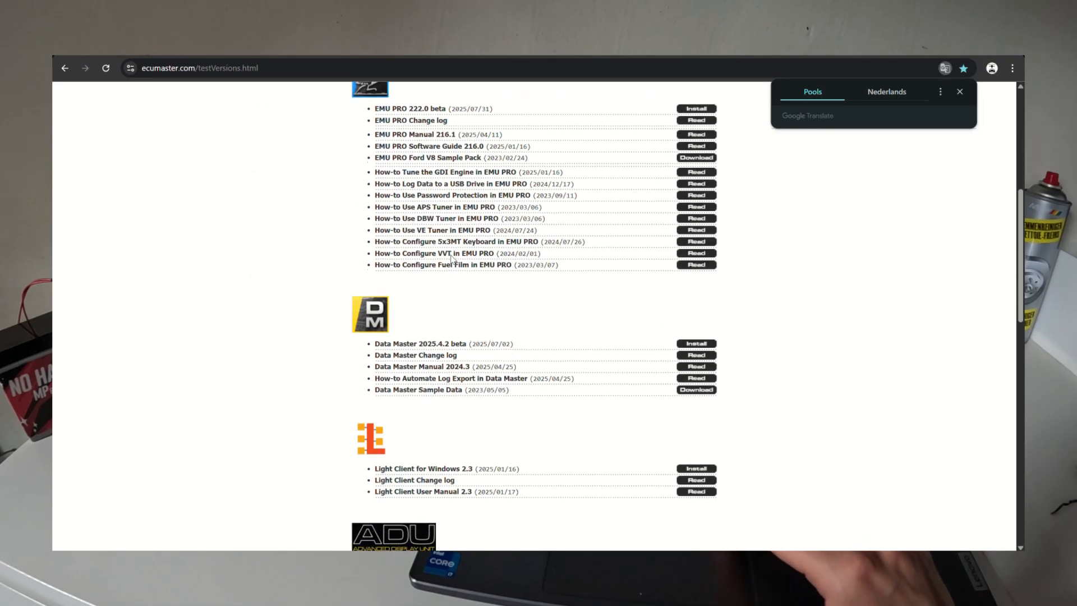
scroll(452, 255, down, 8)
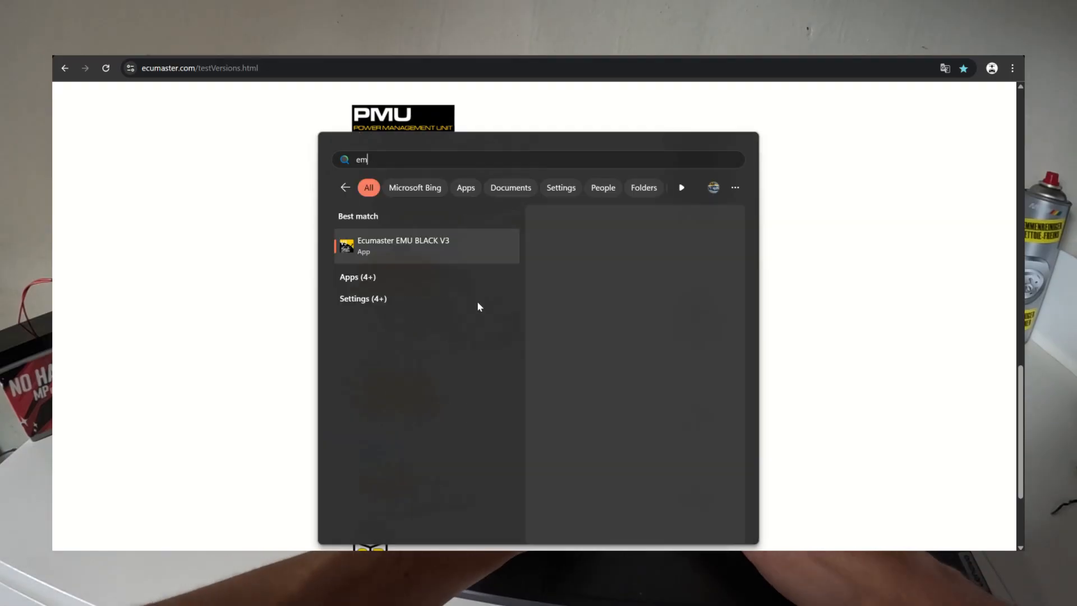
Search the computer for emu and launch Ecumaster EMU BLACK V3
text(u)
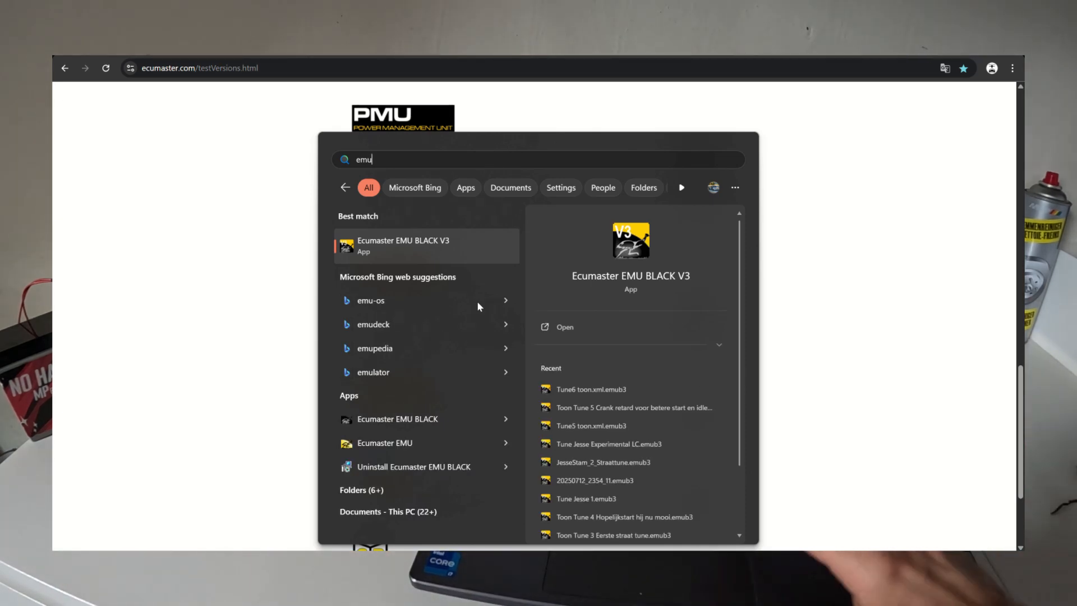
click(446, 248)
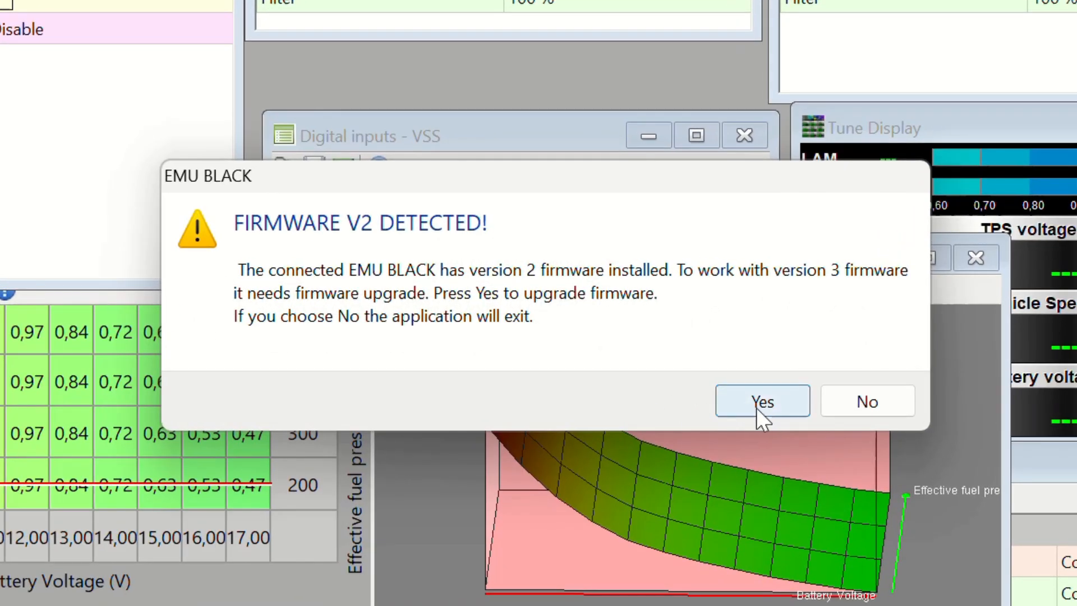
Upgrade the connected device's V2 firmware with the newest file, emuBlack_3_053.bin, and accept the name for the new device
click(757, 409)
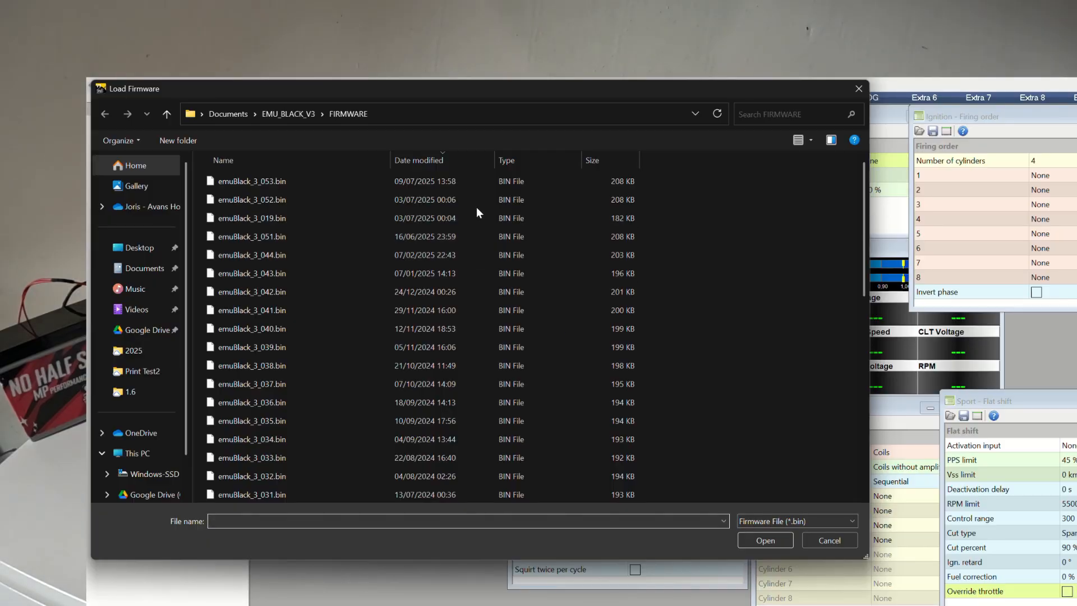
click(456, 164)
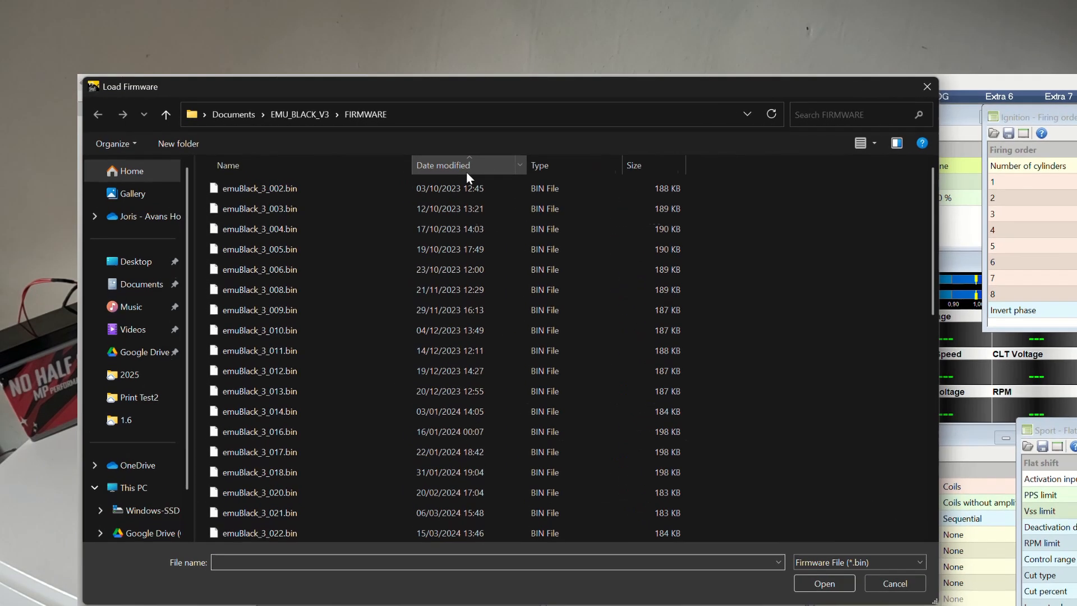
click(445, 166)
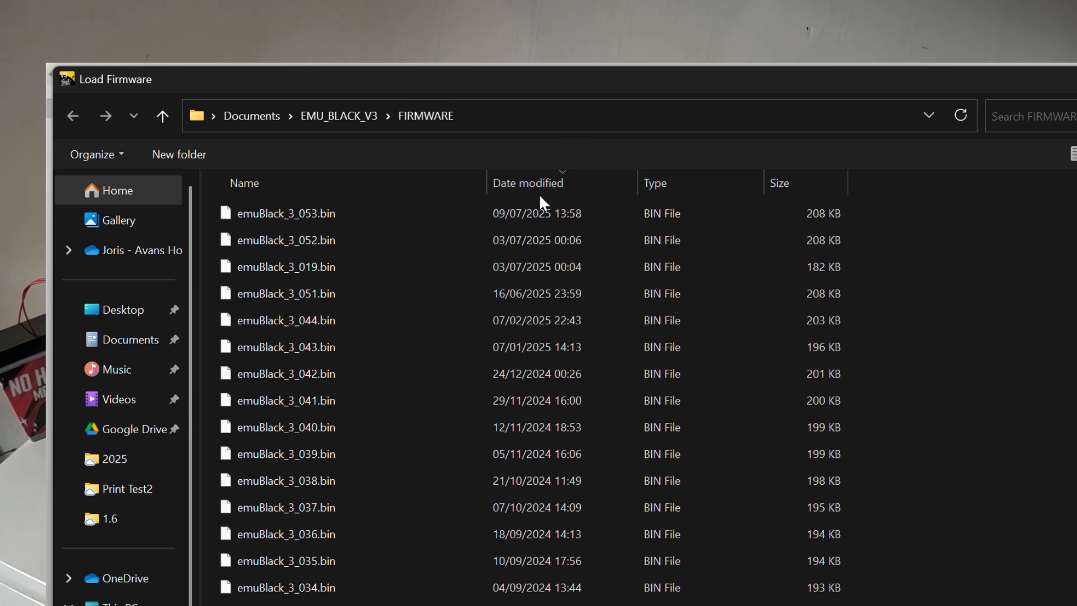
click(548, 221)
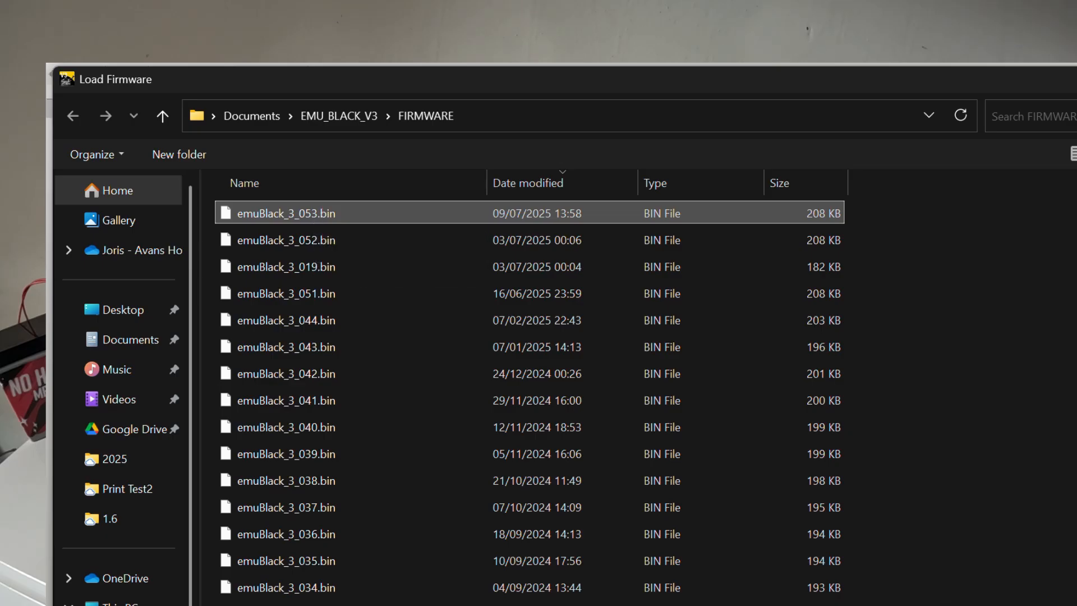
key(Return)
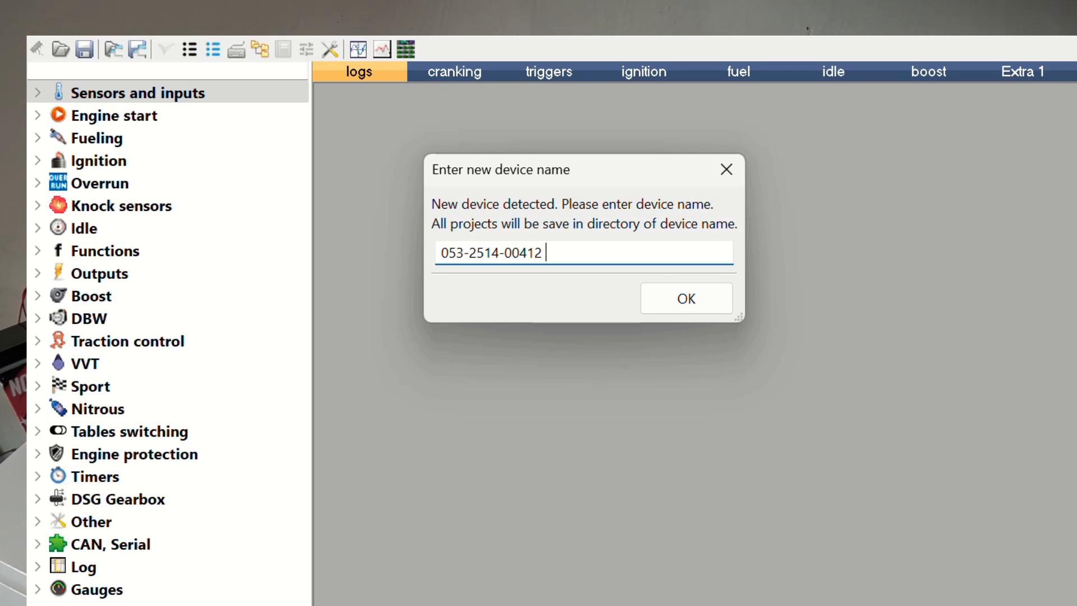
click(675, 299)
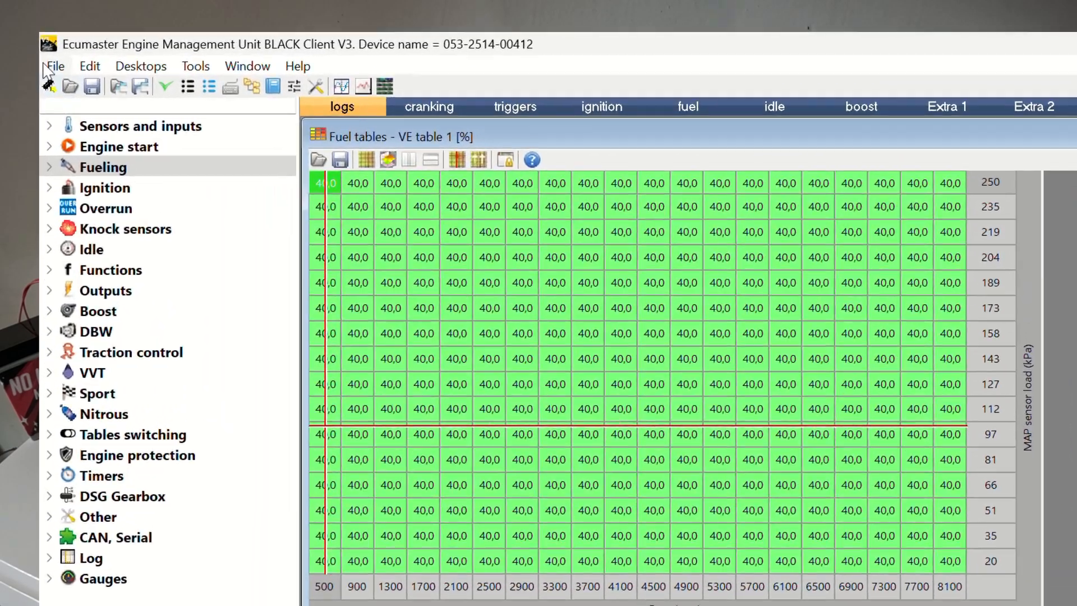
Import the EMU BLACK V2 project and write it to the connected EMU device
click(47, 67)
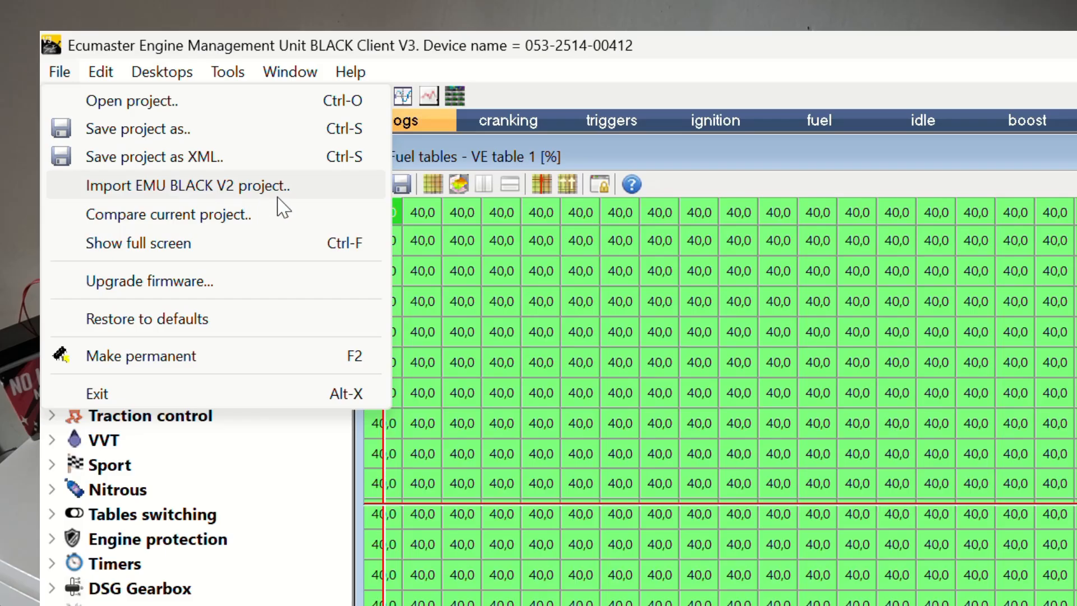
click(296, 189)
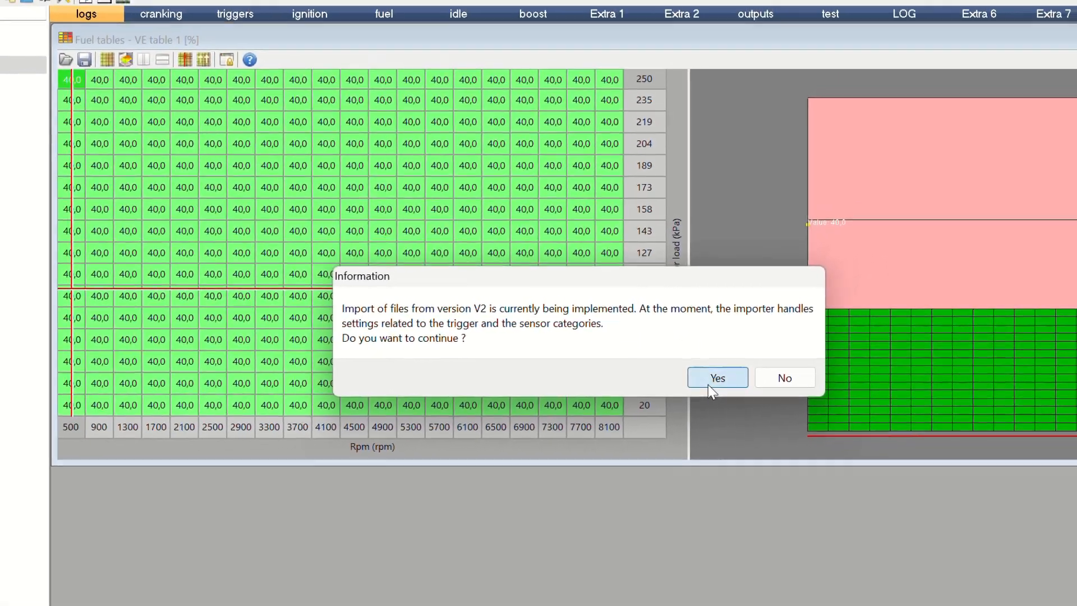
click(711, 389)
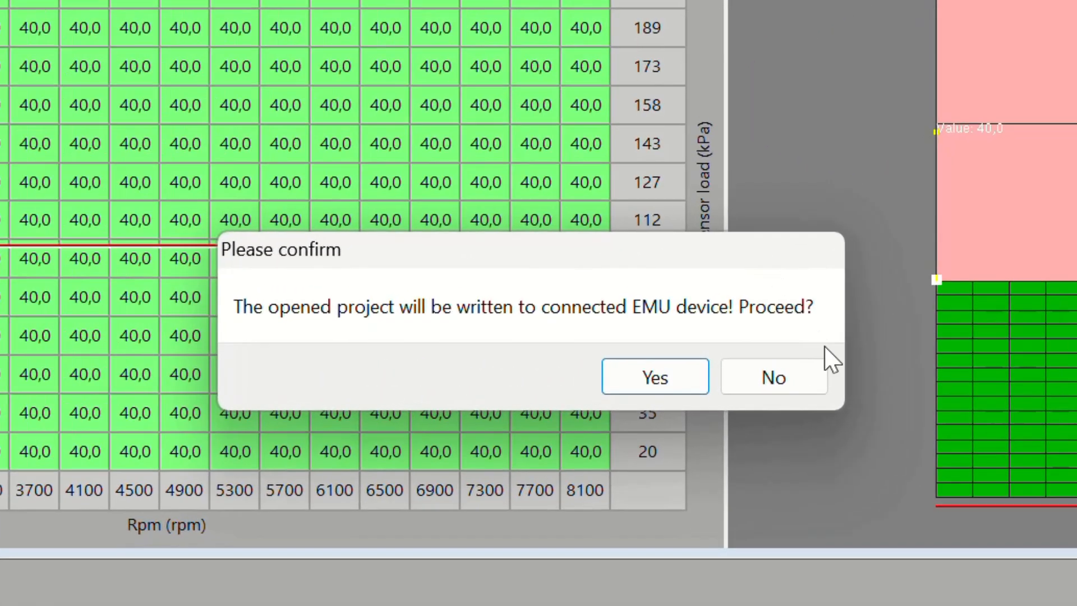
click(629, 387)
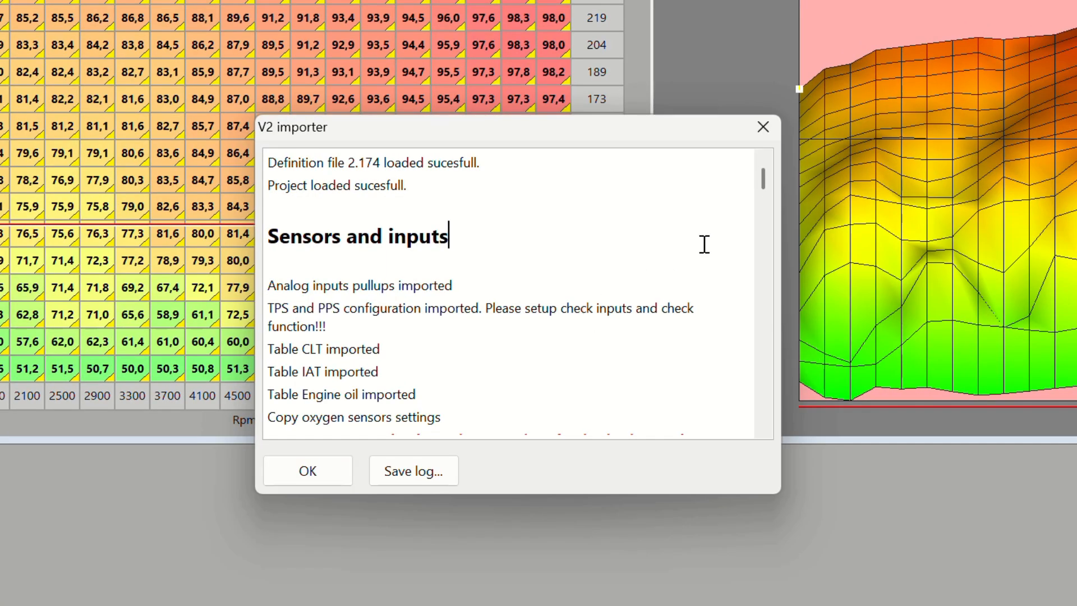
Review the V2 importer log for imported settings and warnings through to the VVTi section, and close it
scroll(705, 244, down, 3)
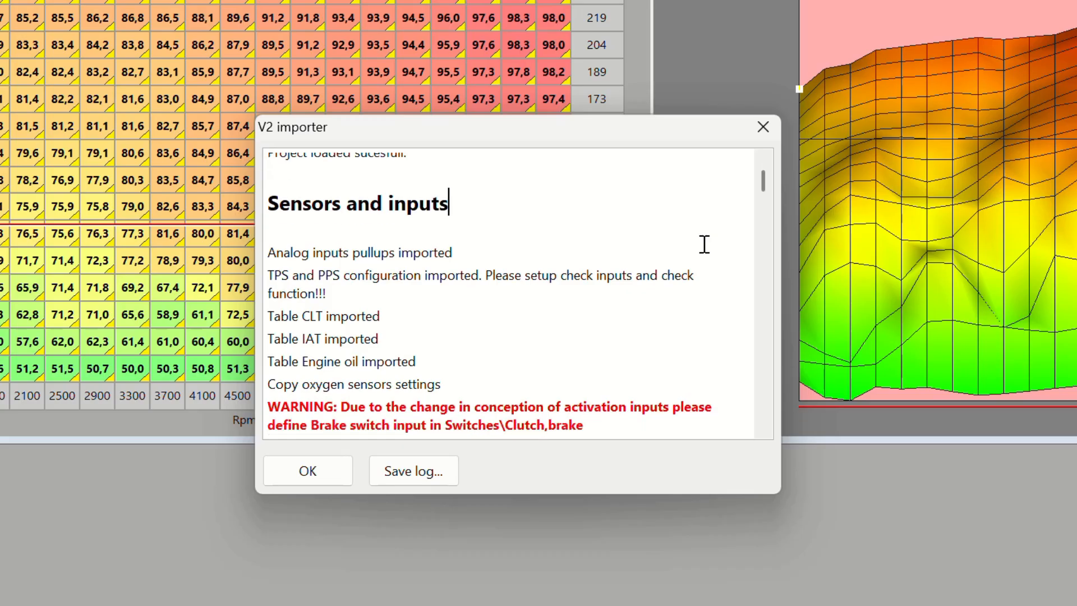
scroll(704, 244, down, 2)
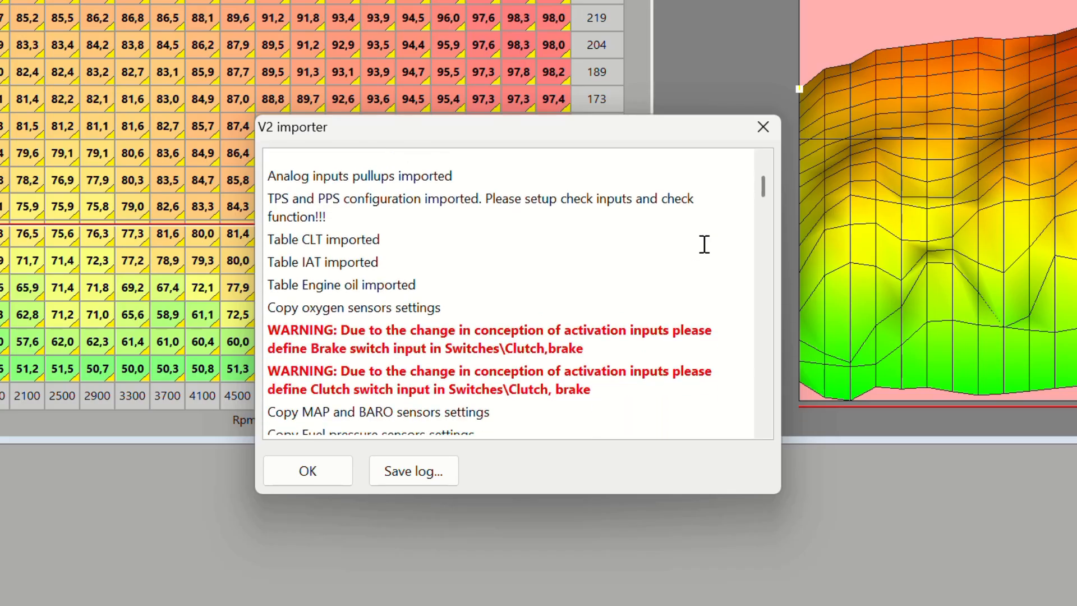
scroll(705, 244, down, 3)
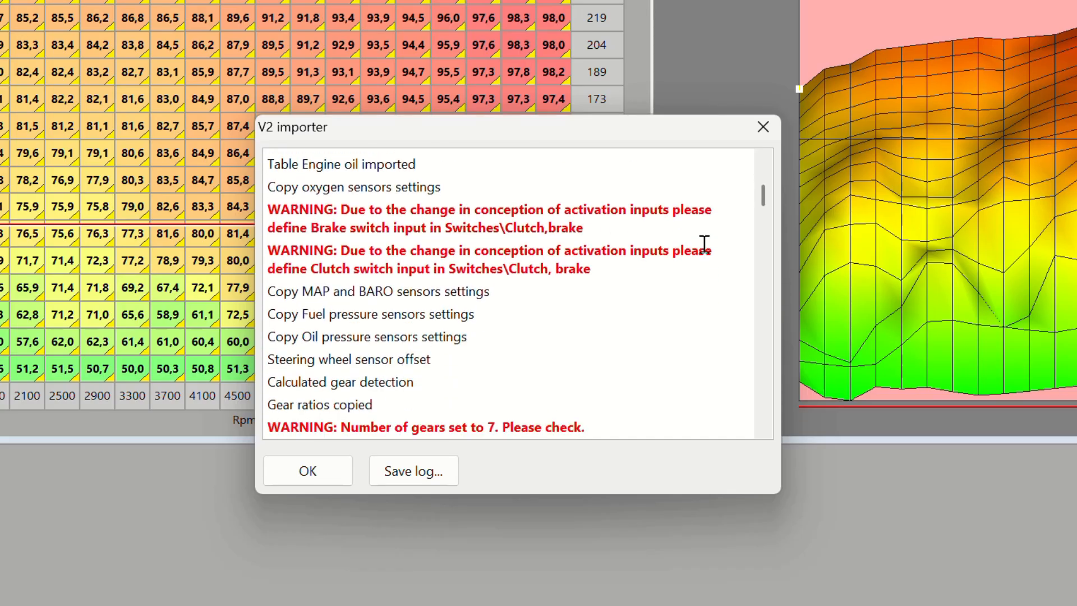
scroll(705, 244, down, 2)
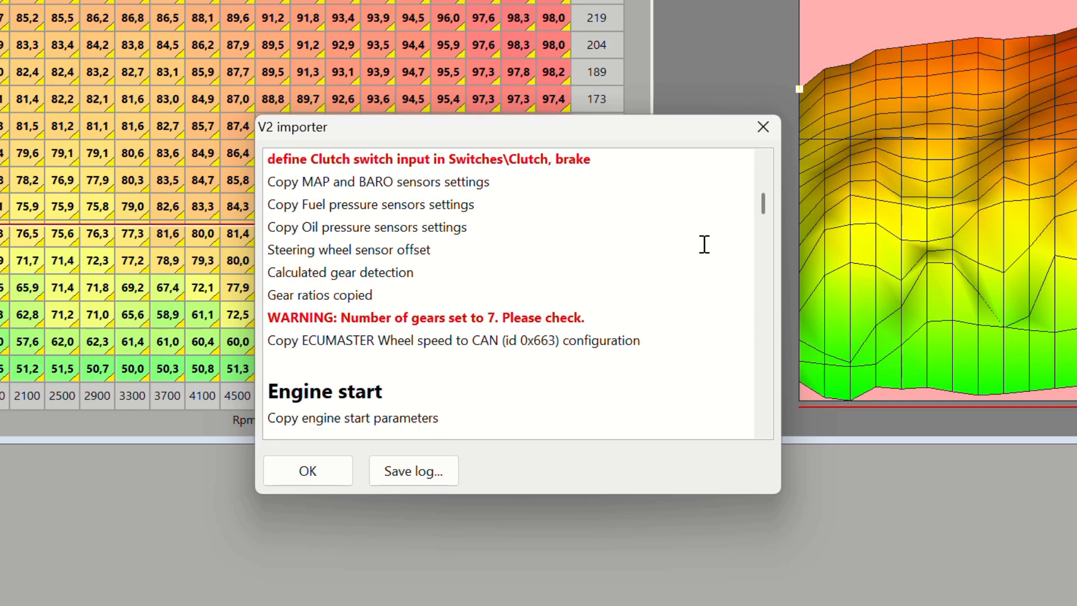
scroll(705, 244, down, 5)
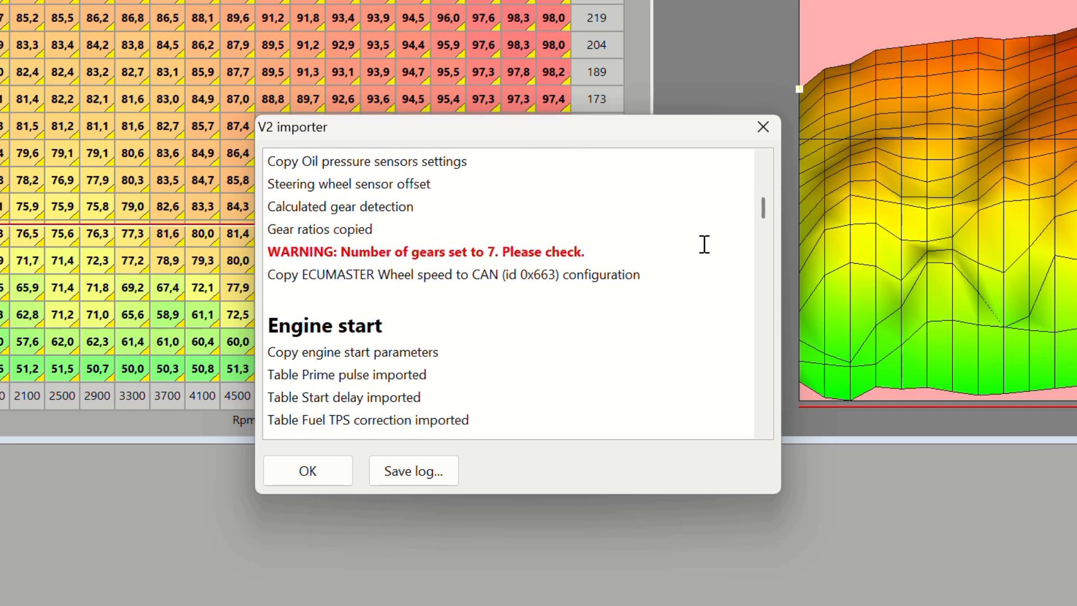
scroll(705, 244, down, 3)
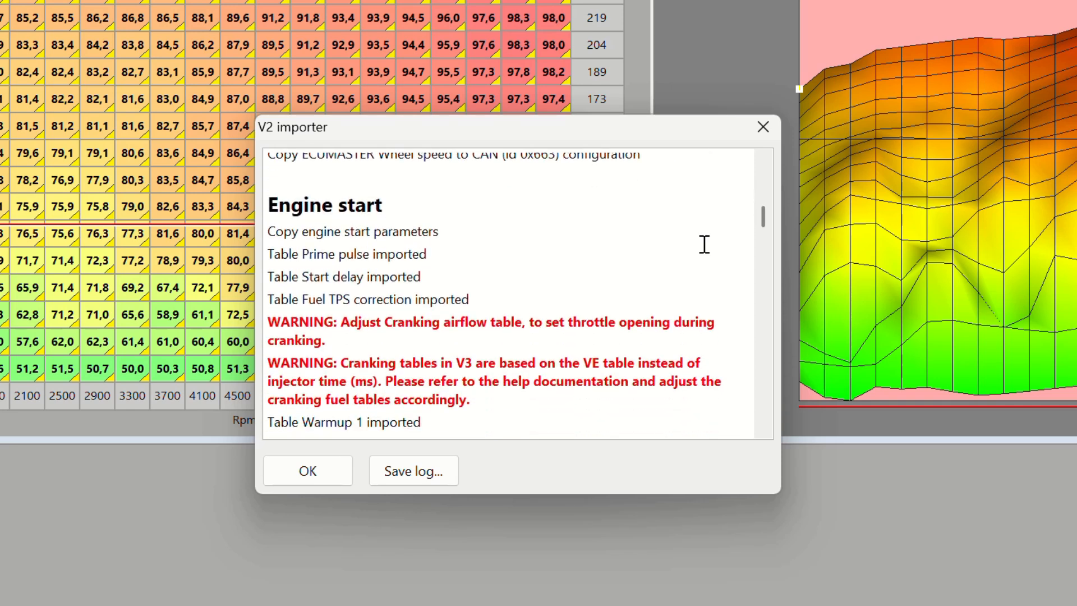
scroll(704, 244, down, 2)
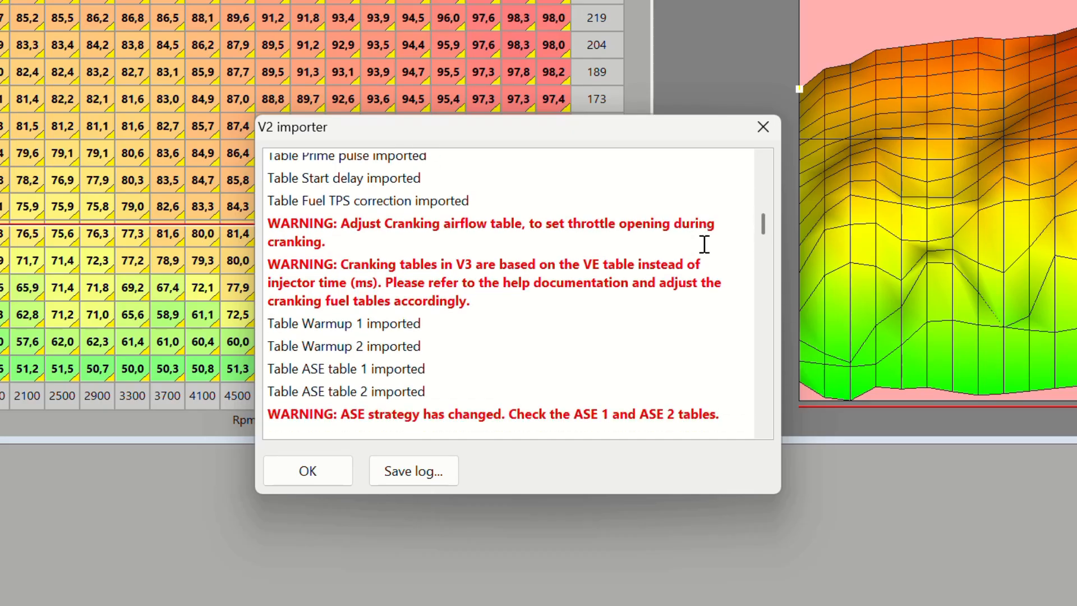
scroll(705, 244, down, 4)
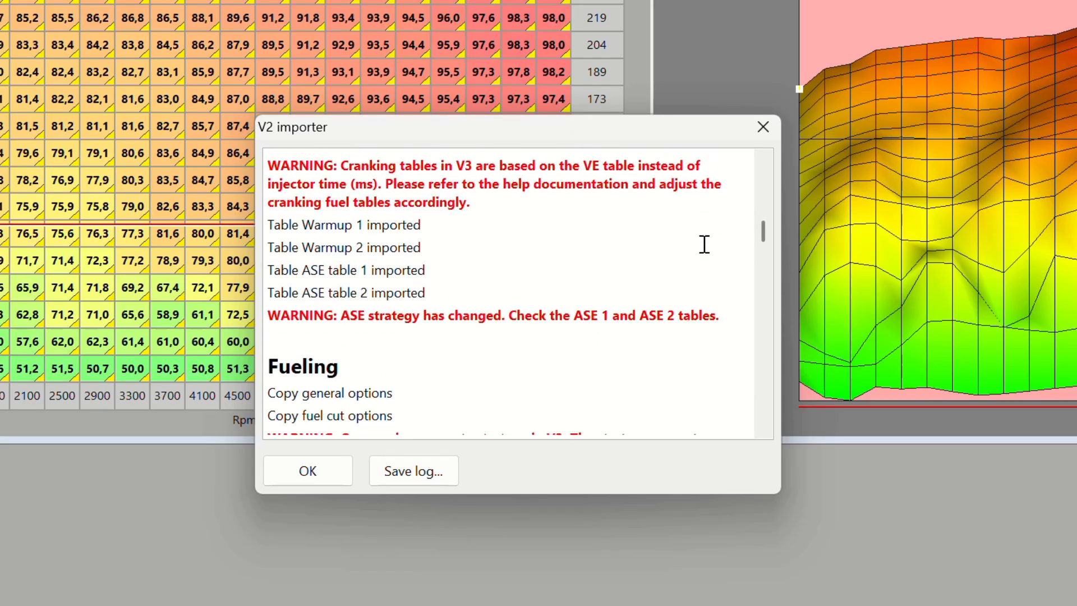
drag(763, 230, 752, 391)
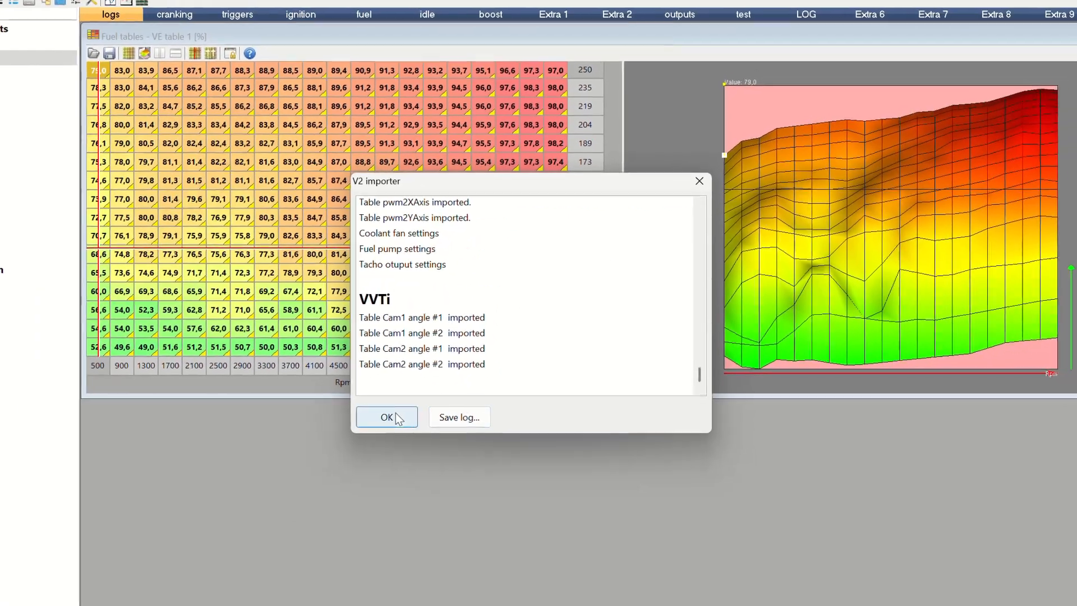
click(373, 435)
Filter the settings tree for LAU, view the launch control parameters and close them
click(417, 185)
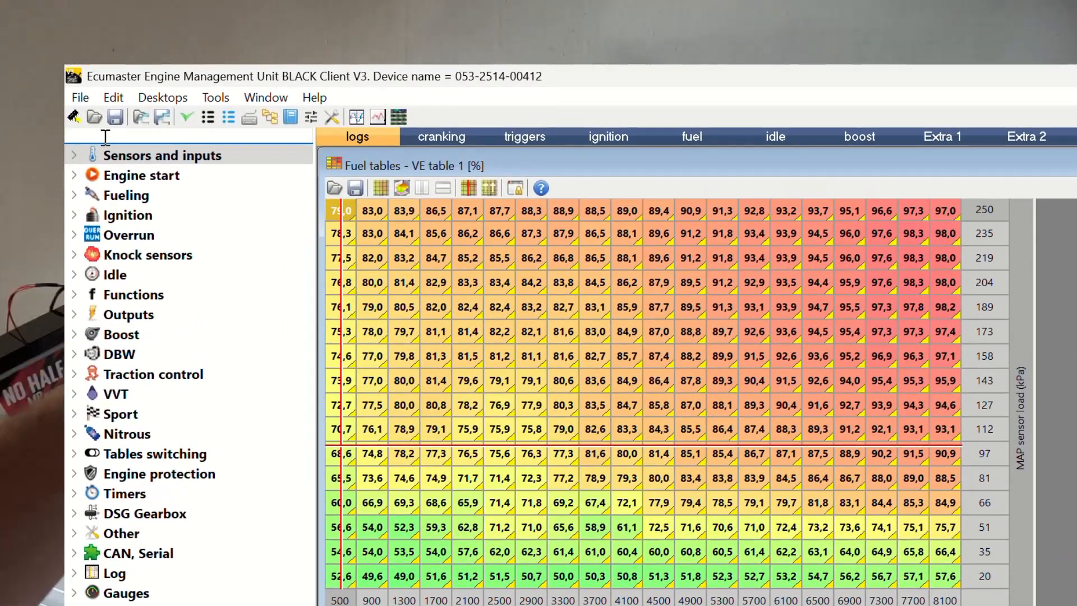
text(LAU)
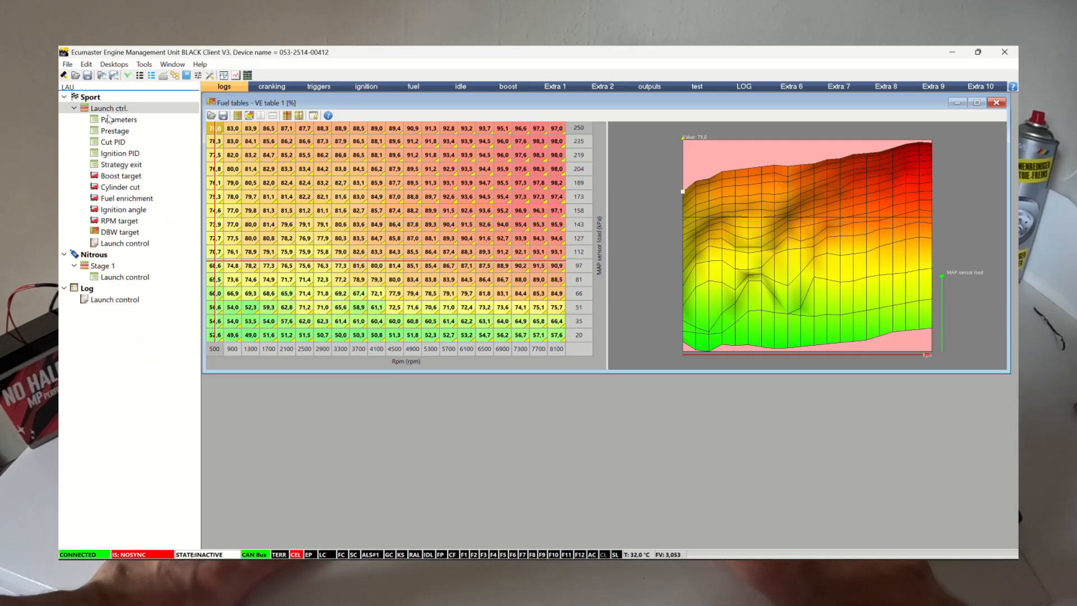
double_click(152, 193)
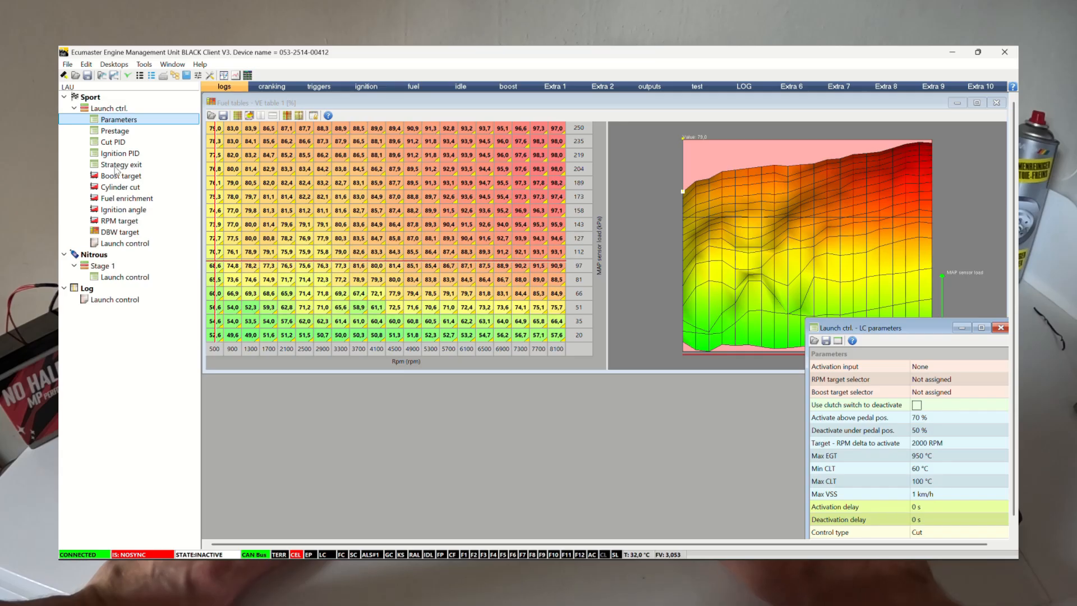
click(1002, 328)
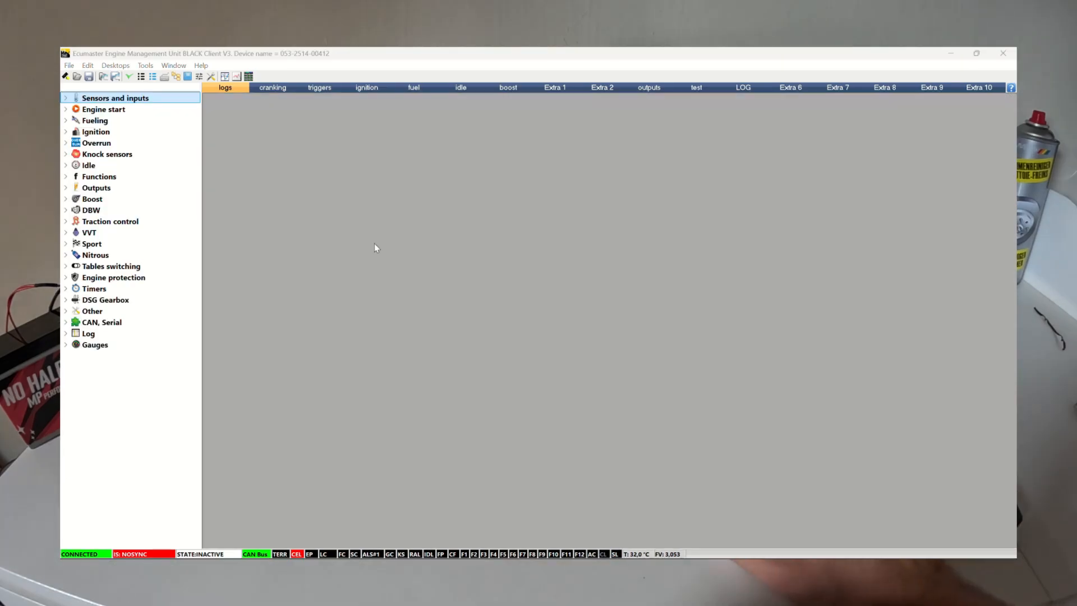
Open user function Fn 1 from the Functions group and name it OIL FAN
click(65, 177)
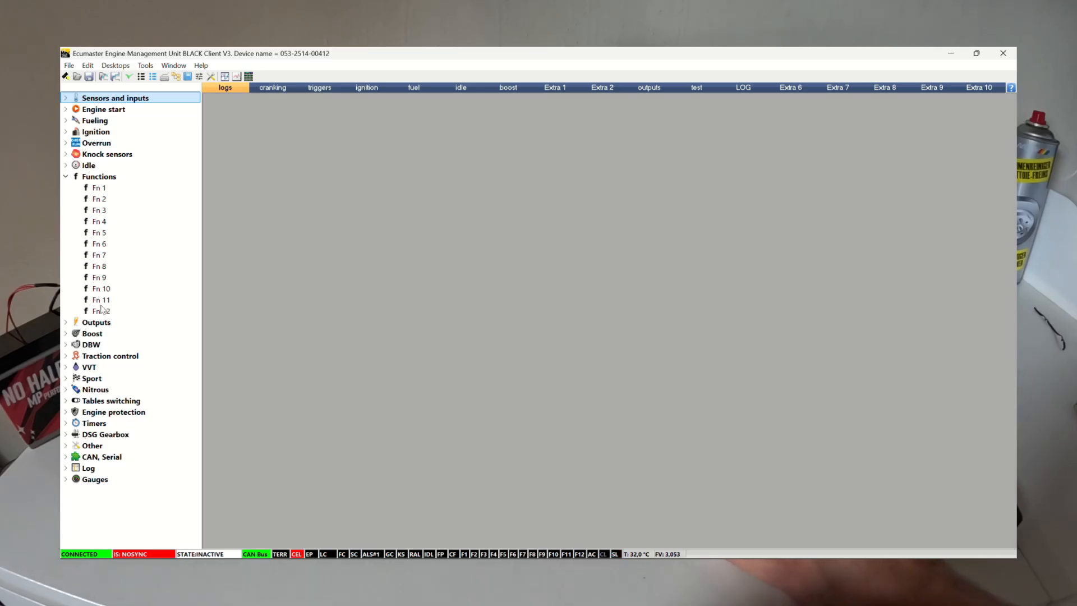
double_click(100, 189)
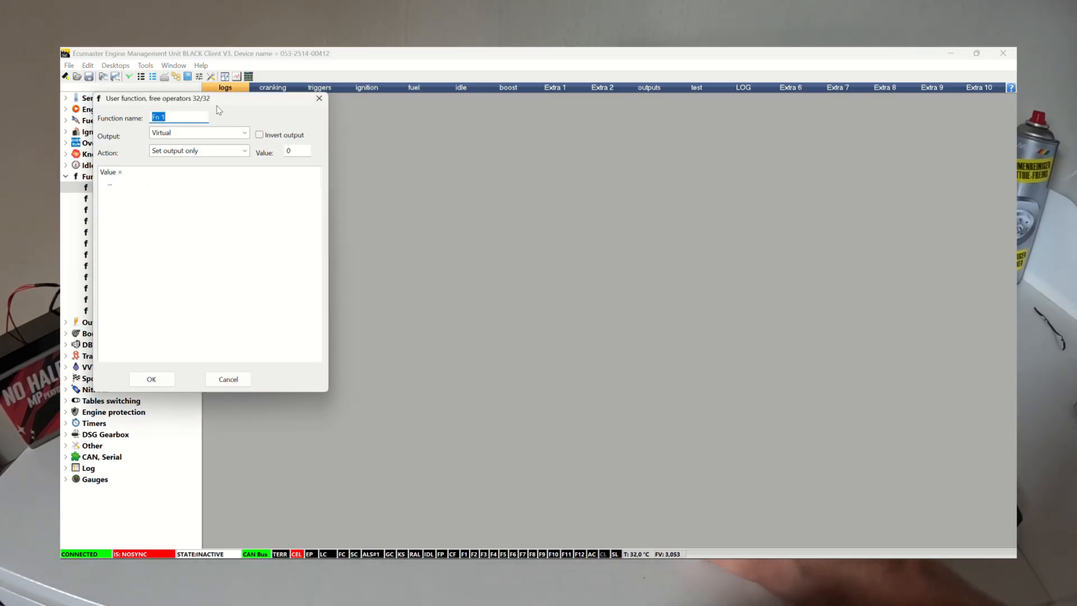
drag(233, 106, 448, 167)
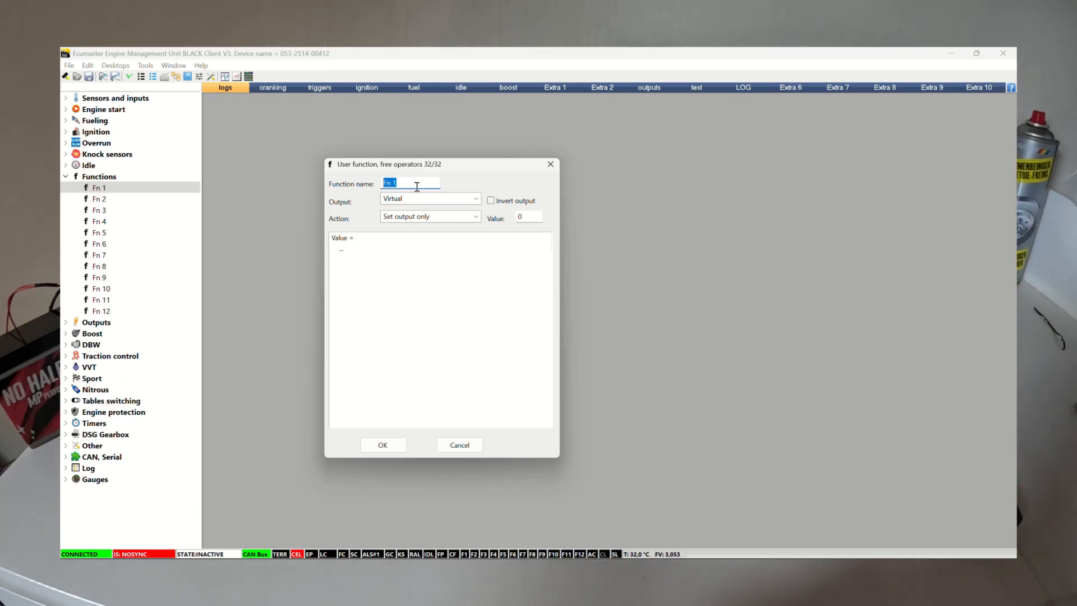
text(OIL)
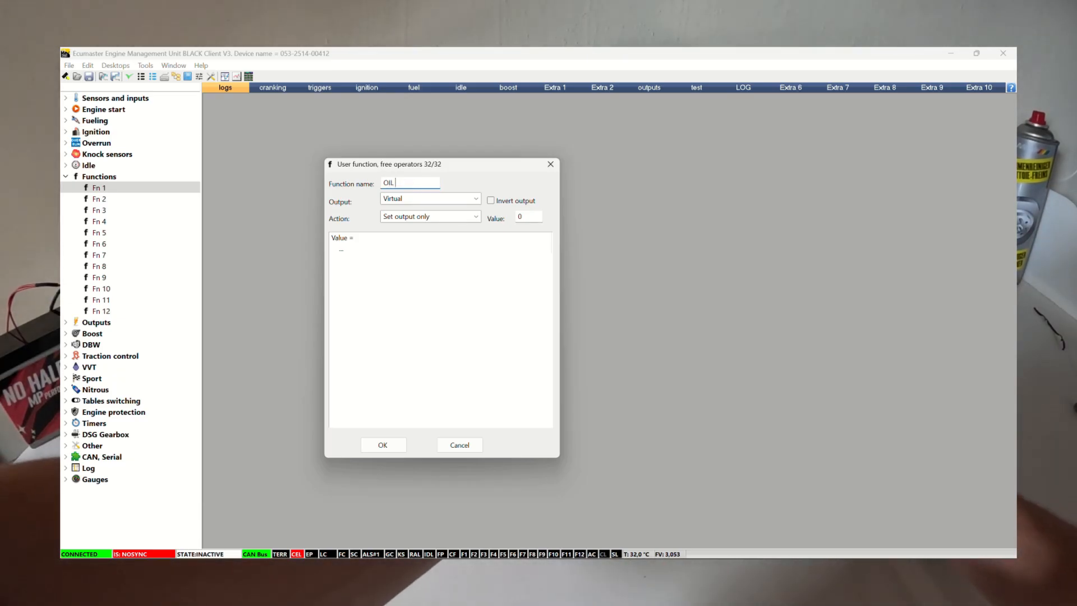
text( FAn)
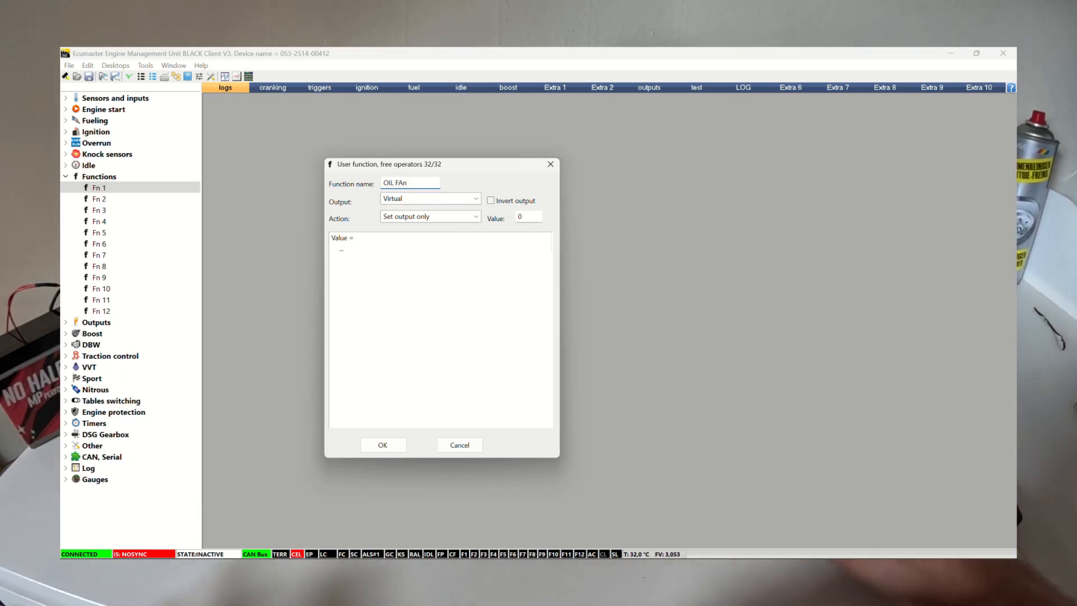
key(BackSpace)
text(N)
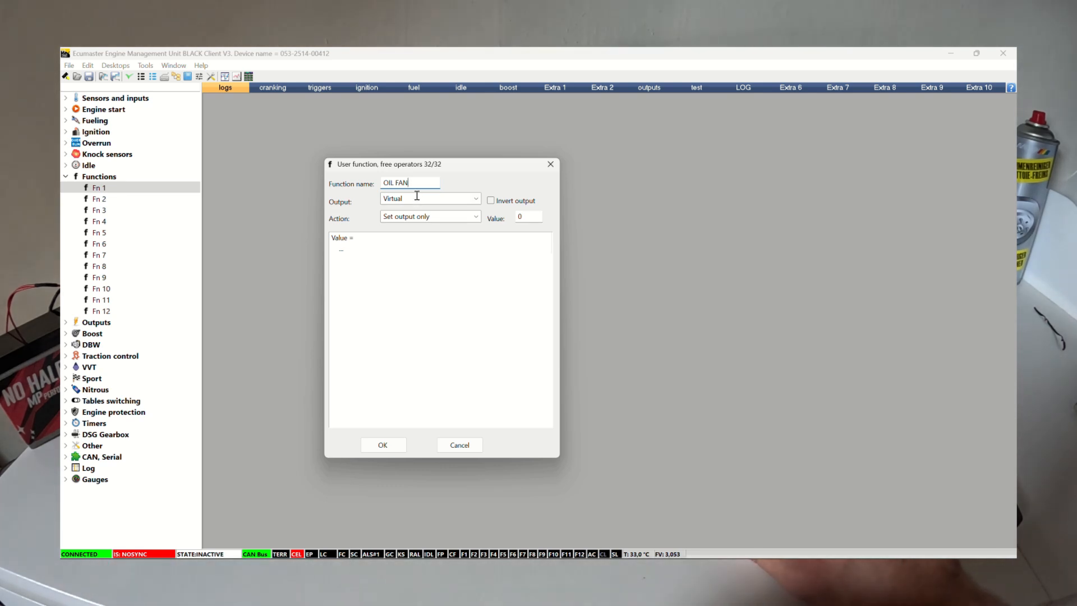
Assign the OIL FAN function to output Aux 6 (5A, G4) and set its value to 1
click(476, 200)
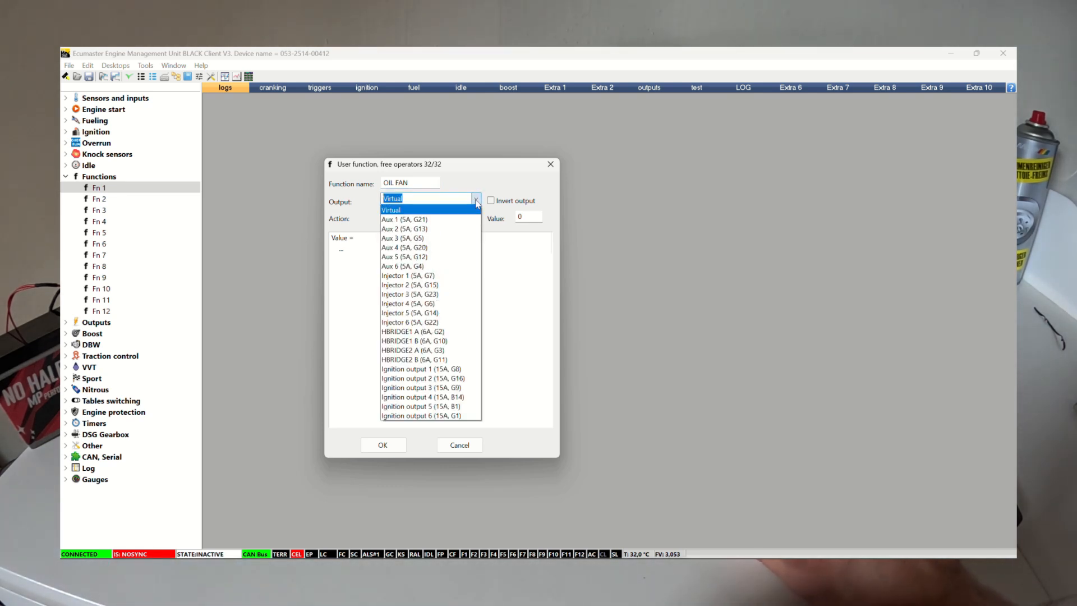
click(444, 267)
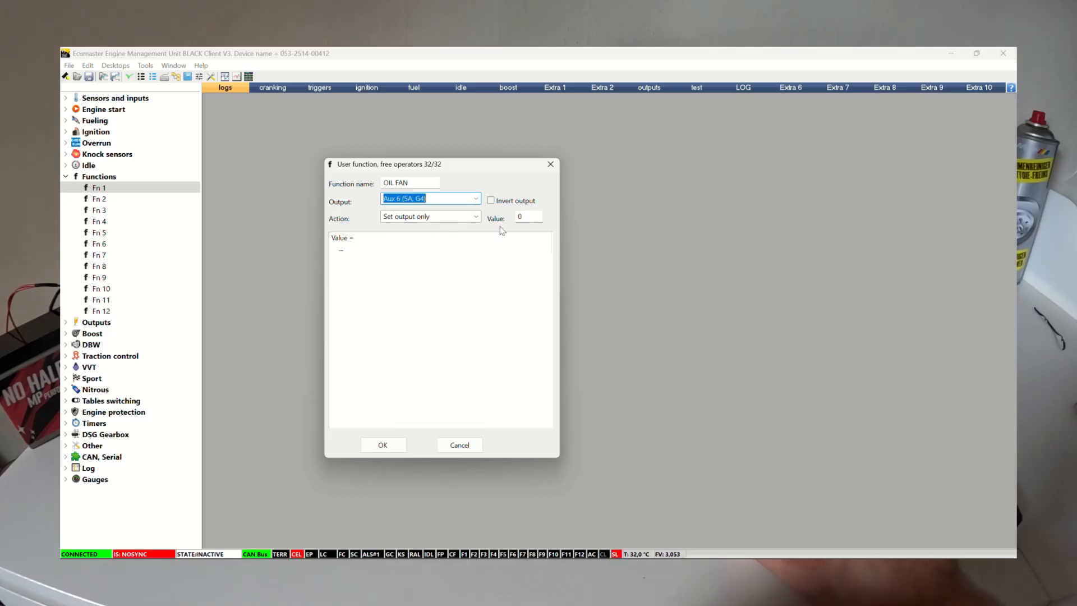
double_click(528, 217)
text(1)
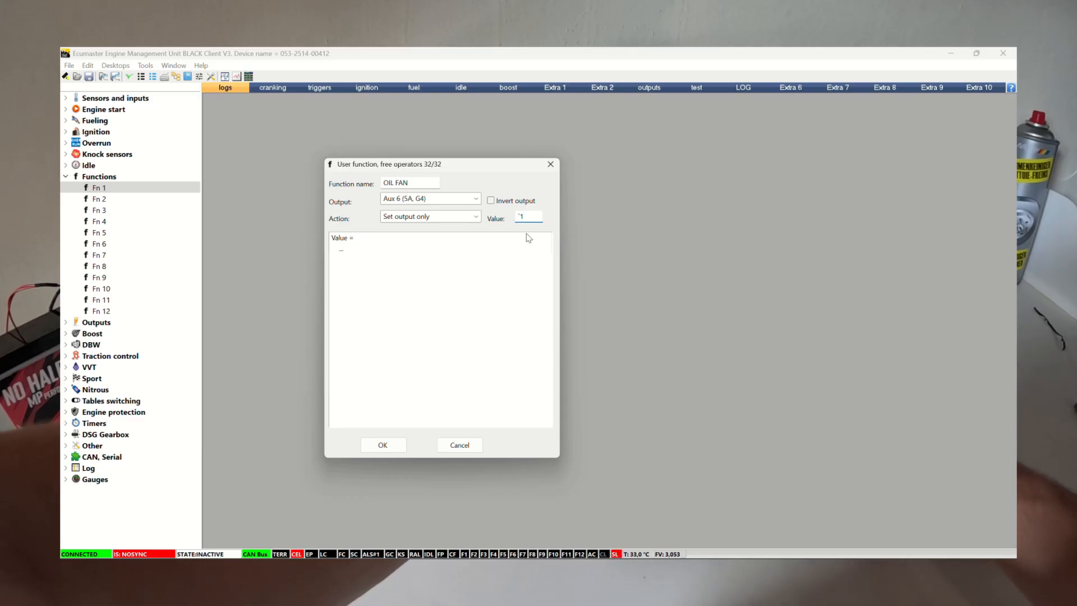
Add a first condition to the function: Engine oil temperature Greater Or Equal to 100 °C
click(365, 251)
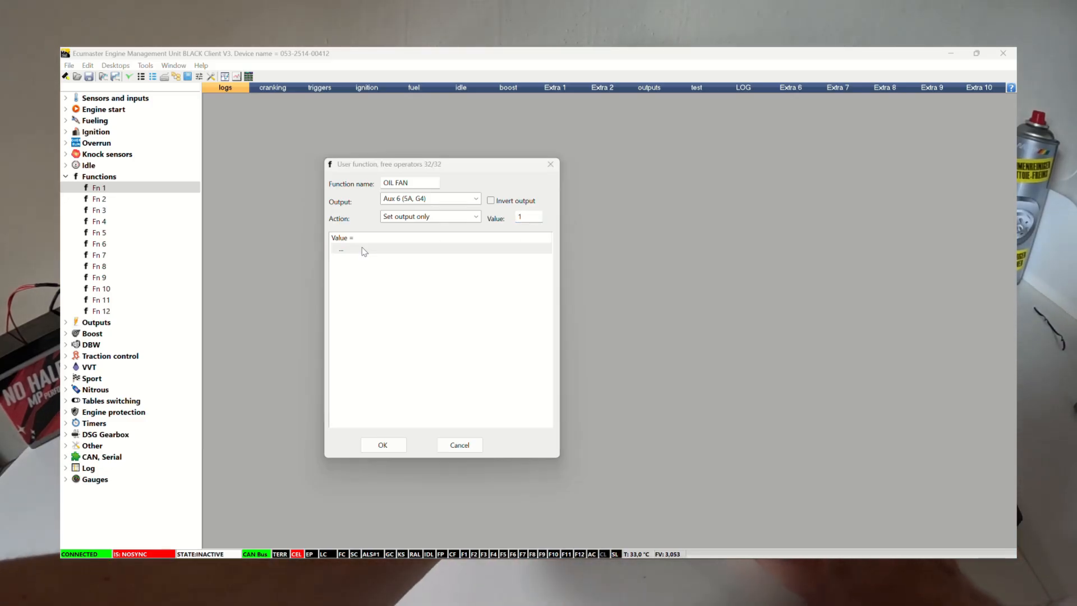
double_click(365, 251)
click(420, 211)
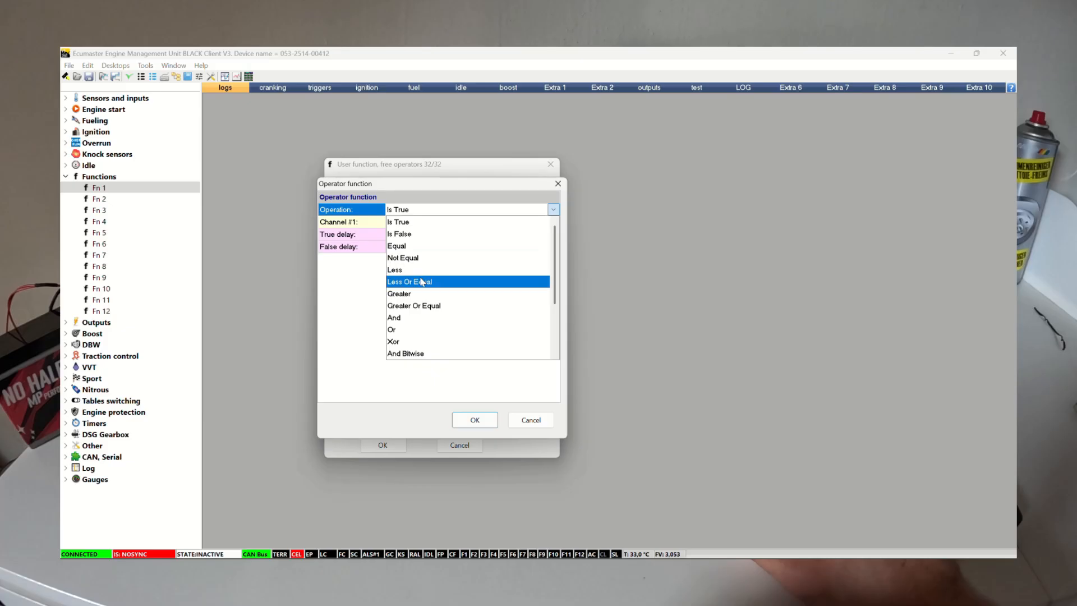
click(428, 306)
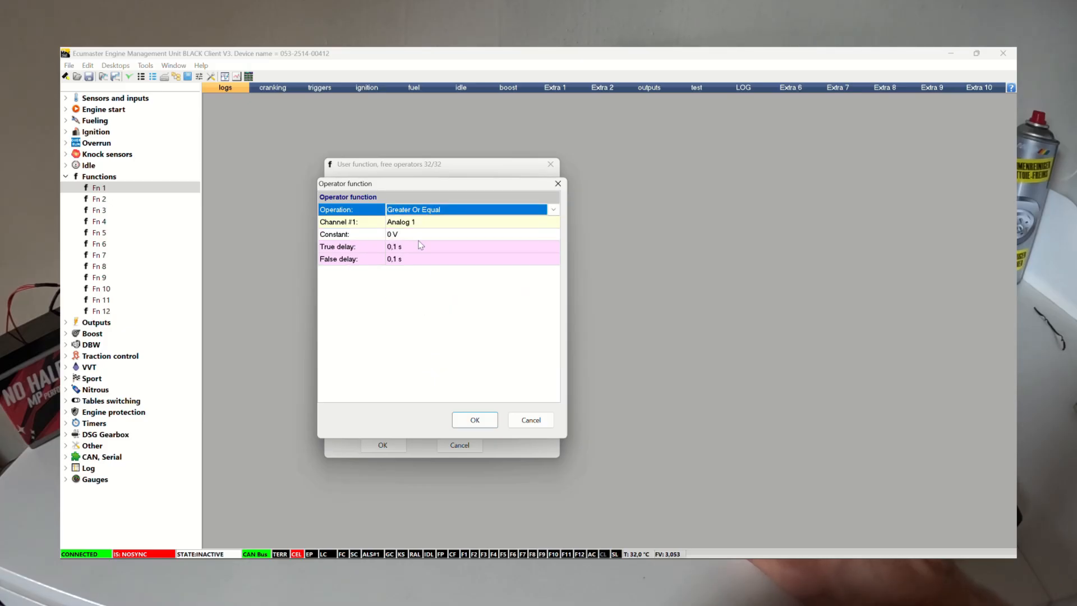
click(409, 221)
click(554, 223)
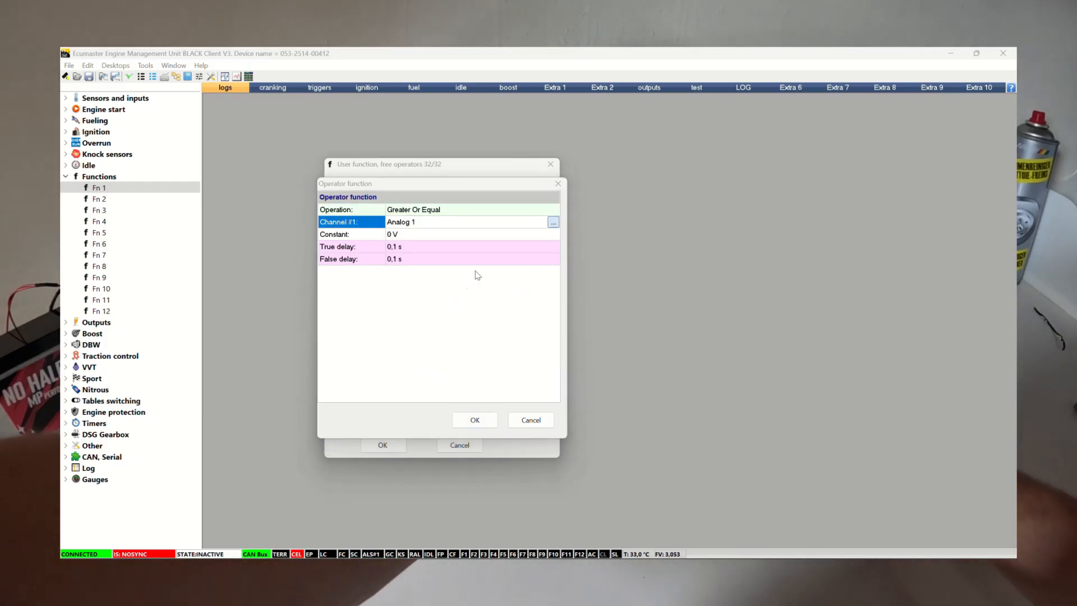
text(oil tem)
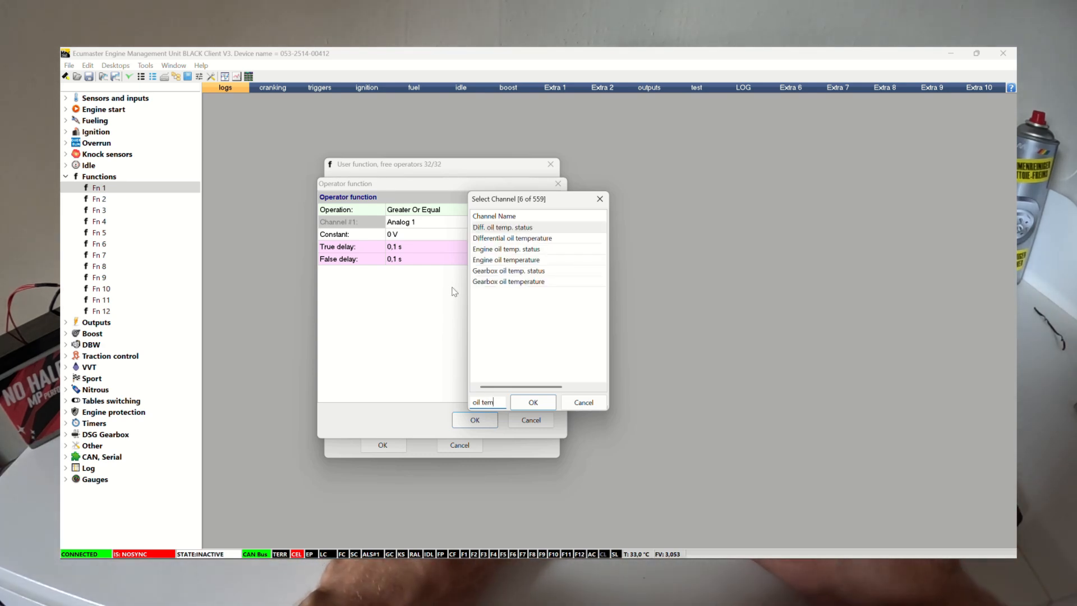
double_click(518, 260)
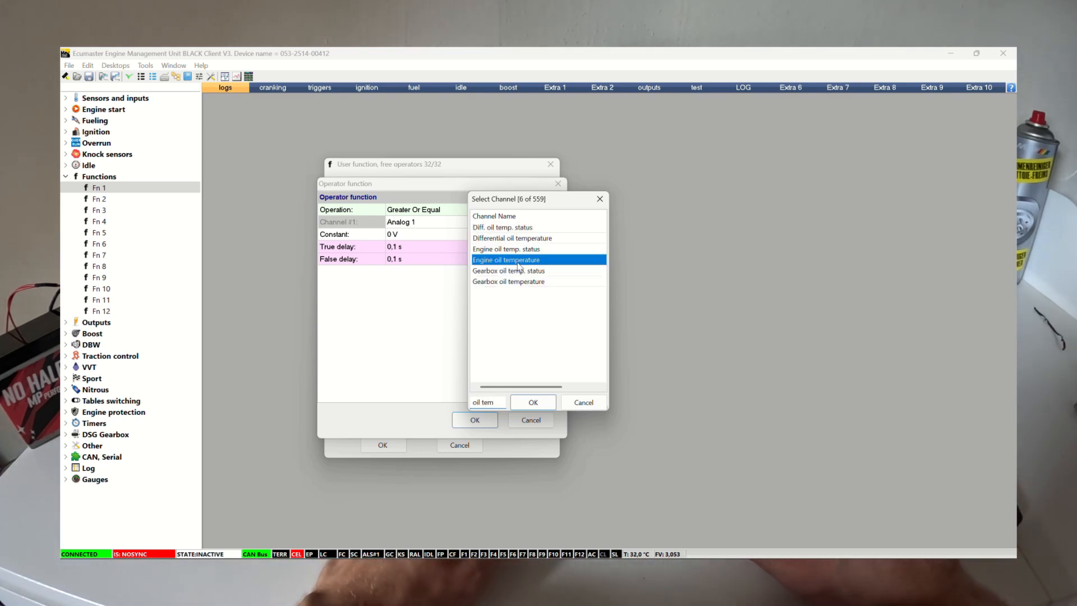
click(433, 236)
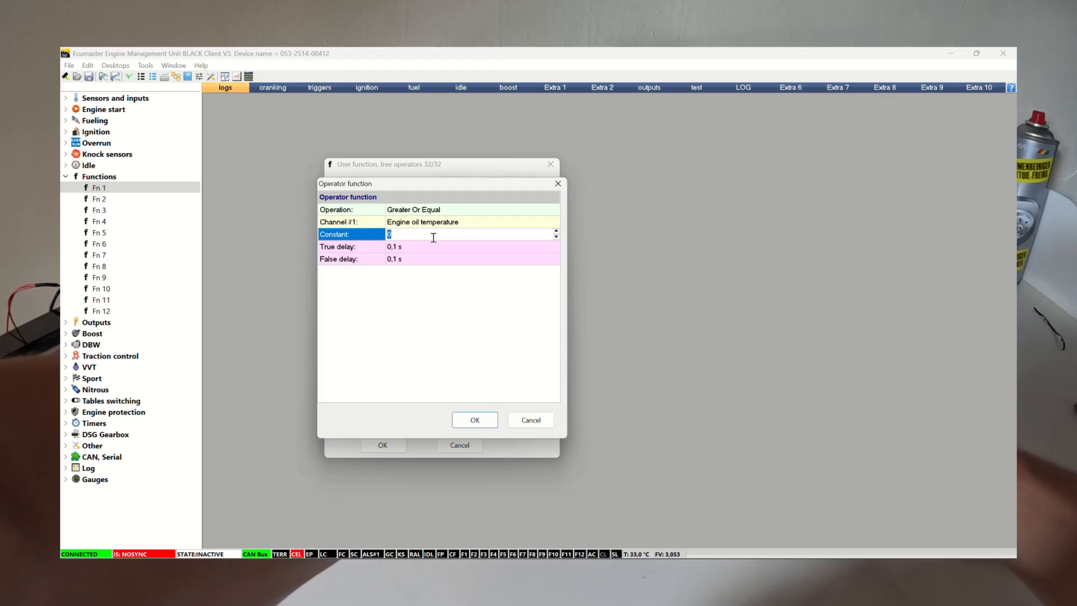
text(100)
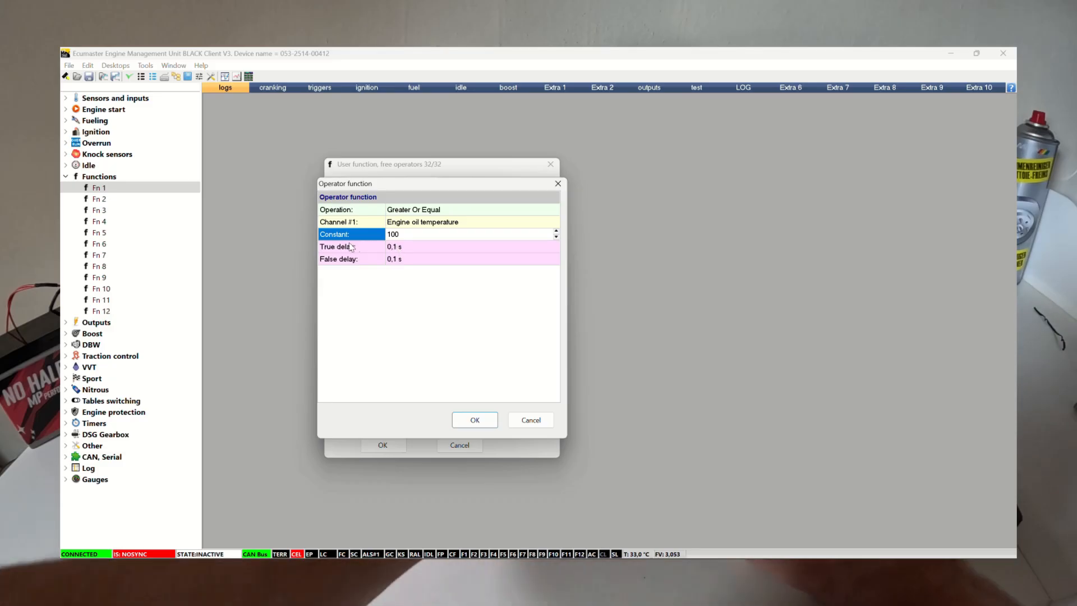
Set the oil temperature condition's true delay and false delay to 1 s each, and accept the condition
click(410, 247)
text(1)
click(415, 260)
text(1)
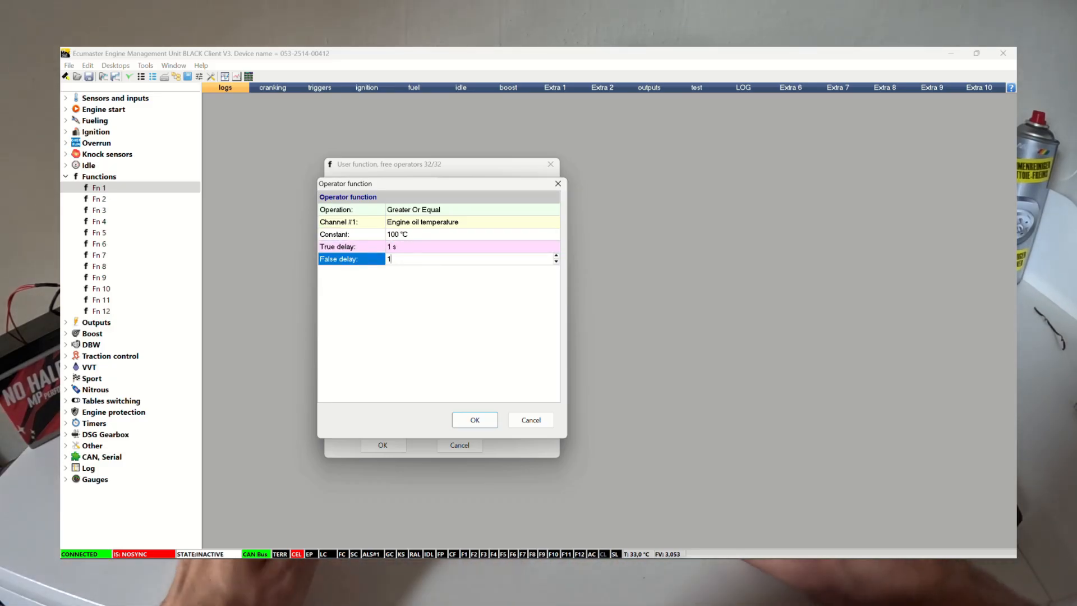
click(414, 247)
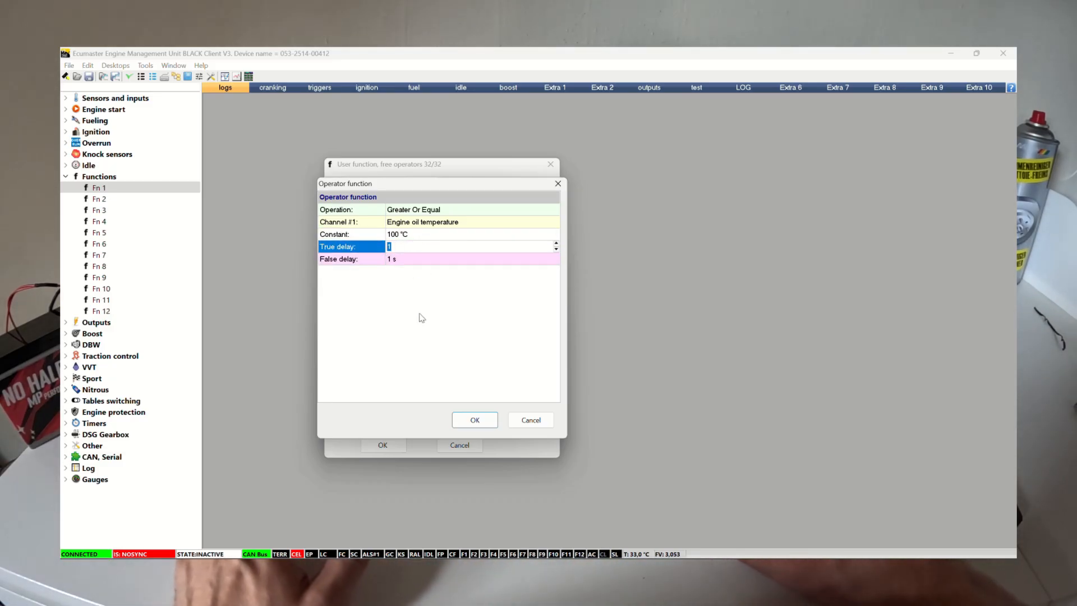
click(413, 260)
click(415, 248)
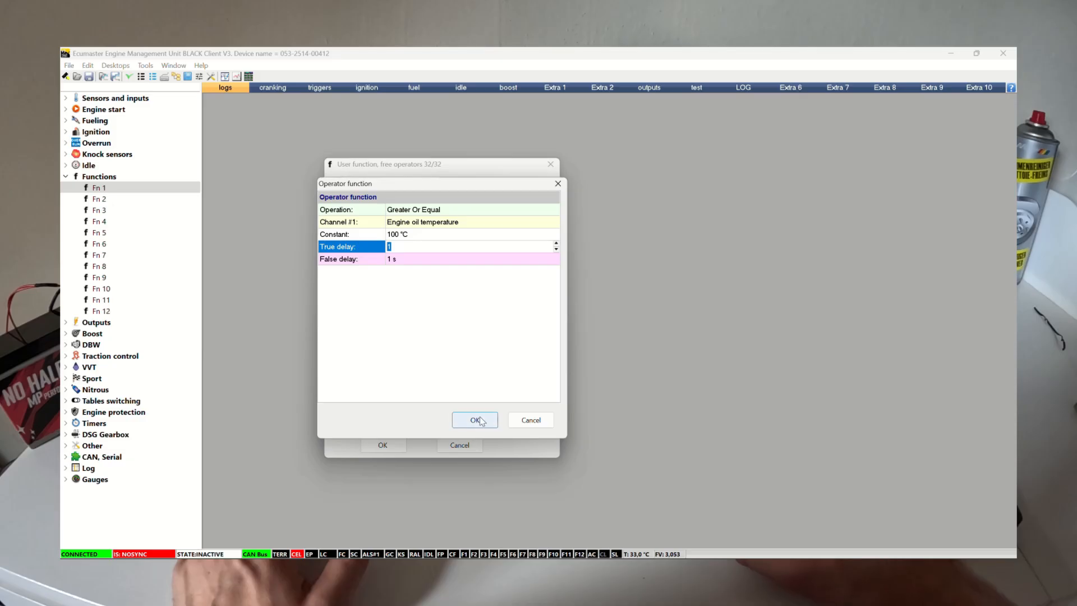
click(474, 420)
click(417, 260)
click(400, 250)
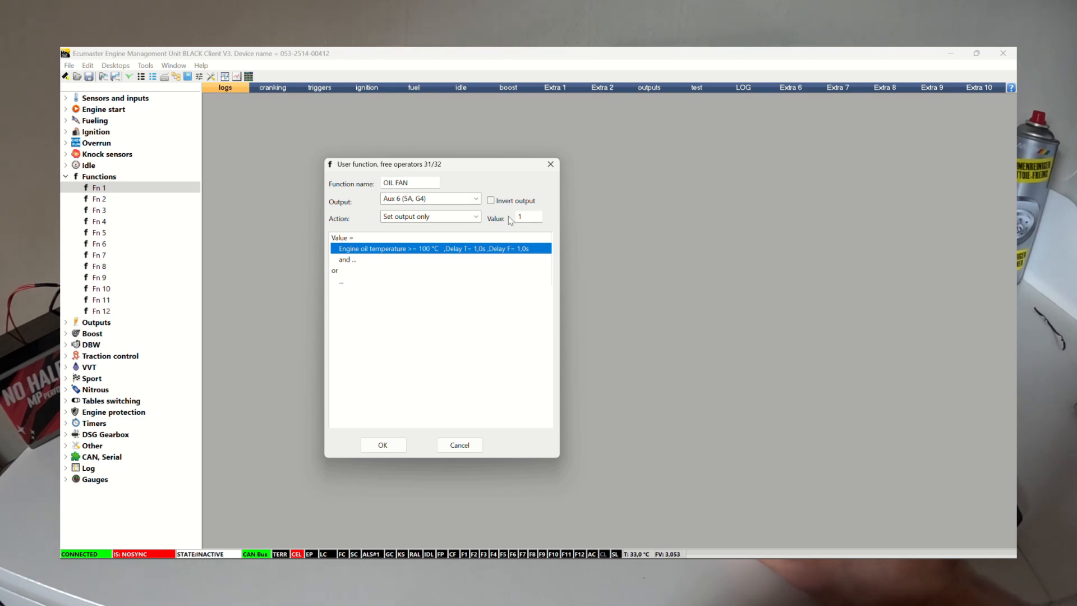
Add an "and" condition to the function: RPM Greater Or Equal to 500 rpm
click(364, 281)
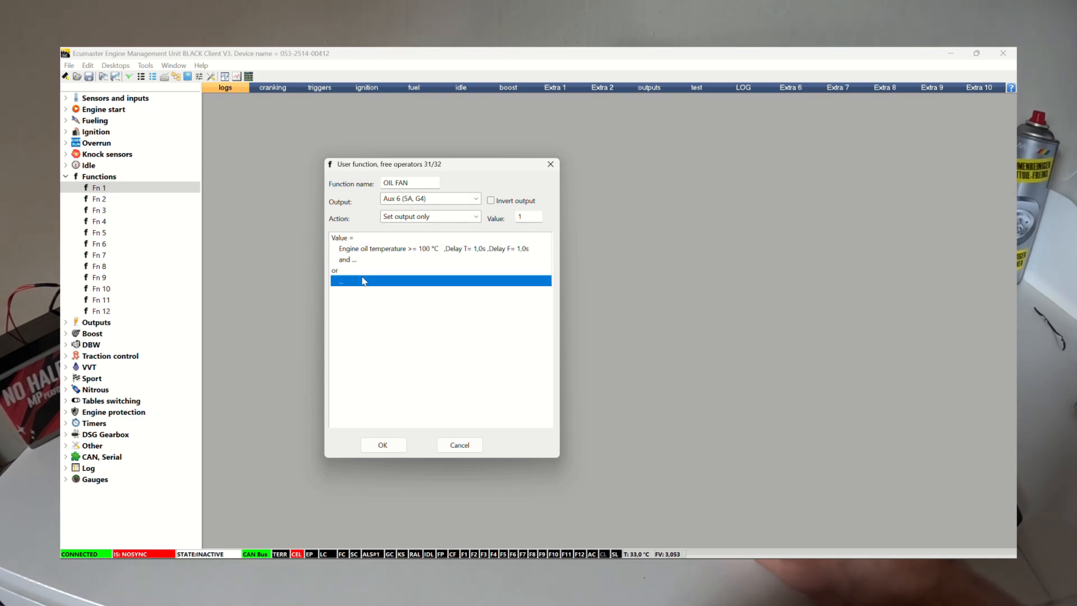
click(359, 261)
click(348, 281)
double_click(351, 262)
click(416, 223)
click(418, 214)
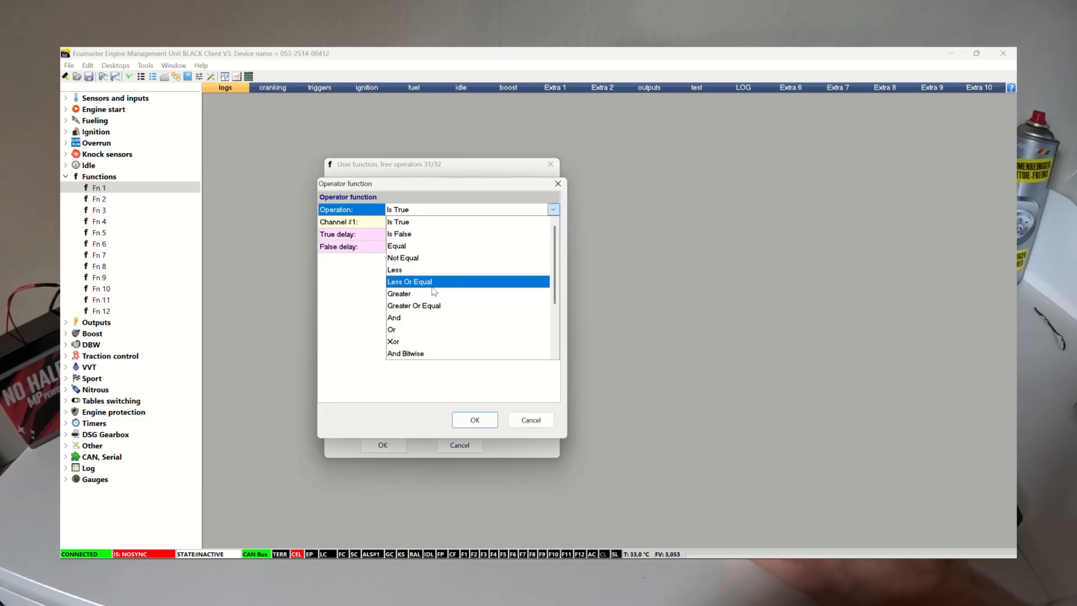
click(434, 305)
click(422, 223)
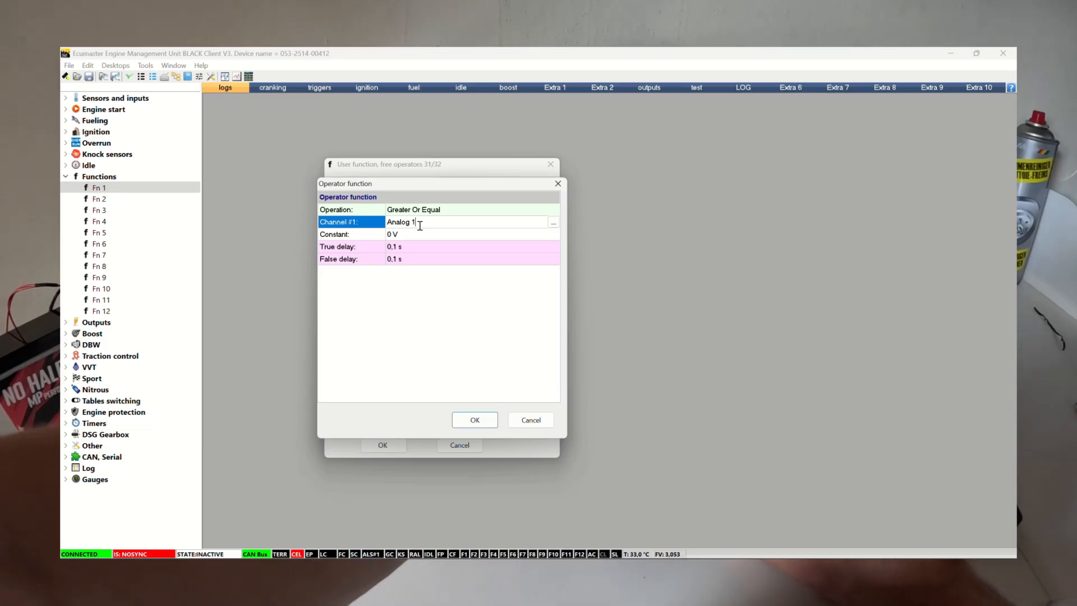
click(553, 222)
text(rpm)
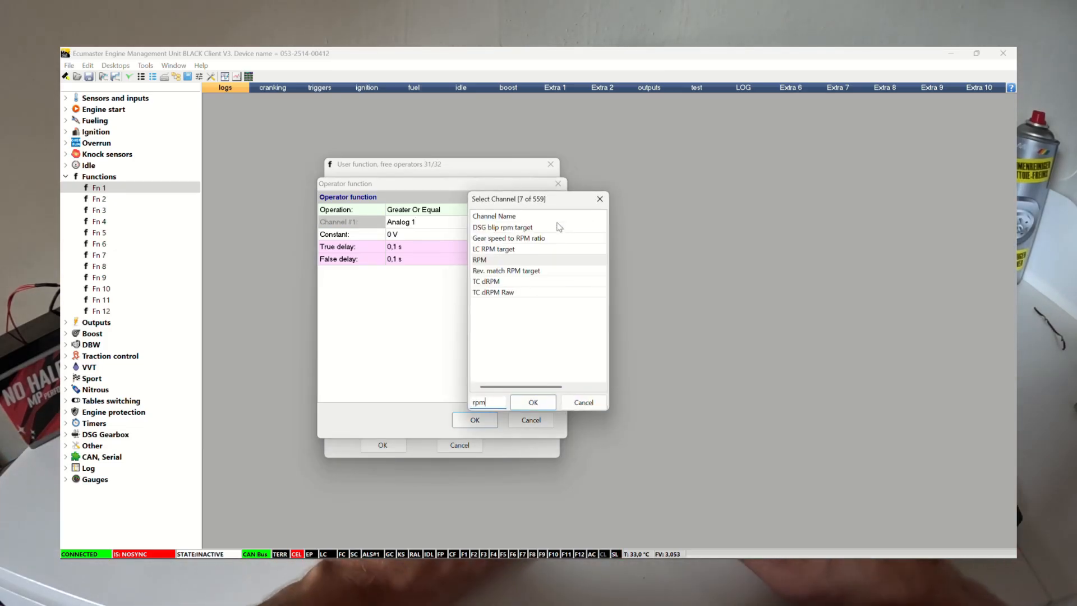
double_click(482, 259)
click(427, 234)
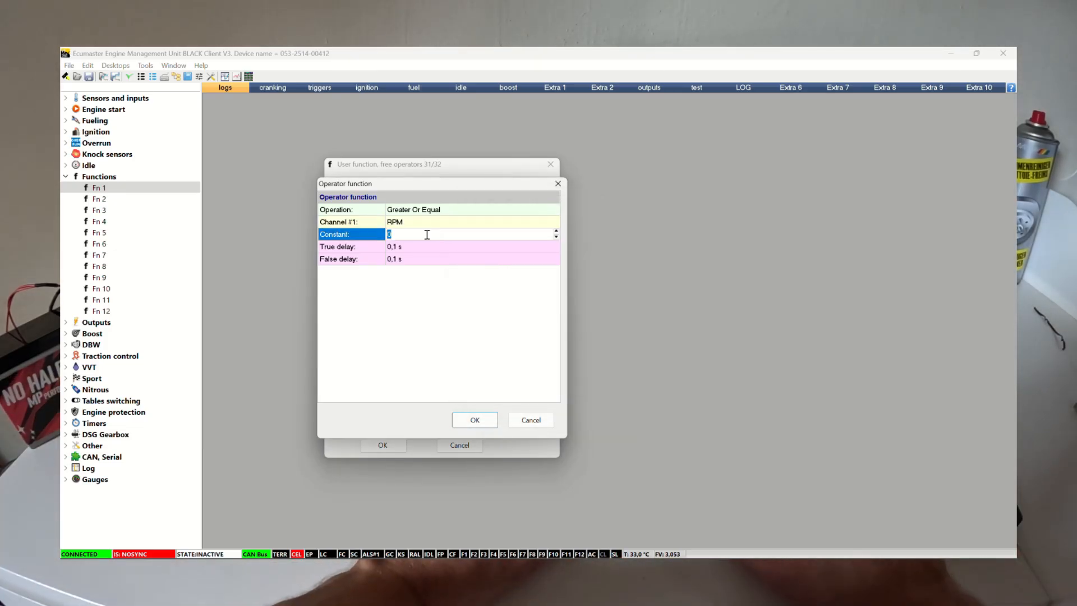
key(Return)
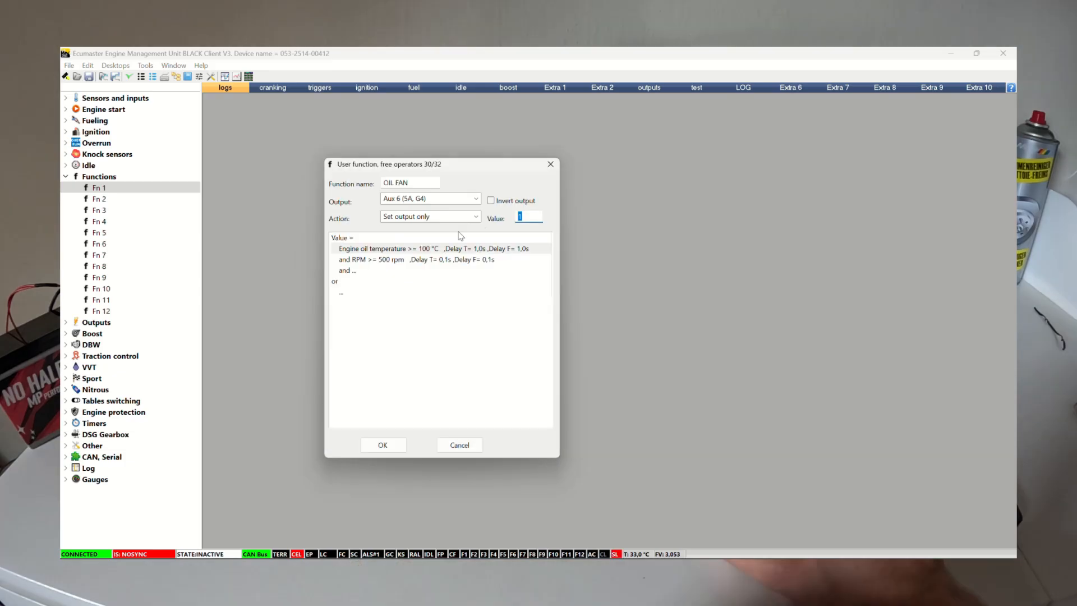
Review the OIL FAN function's name, output and conditions, and accept the function
click(386, 252)
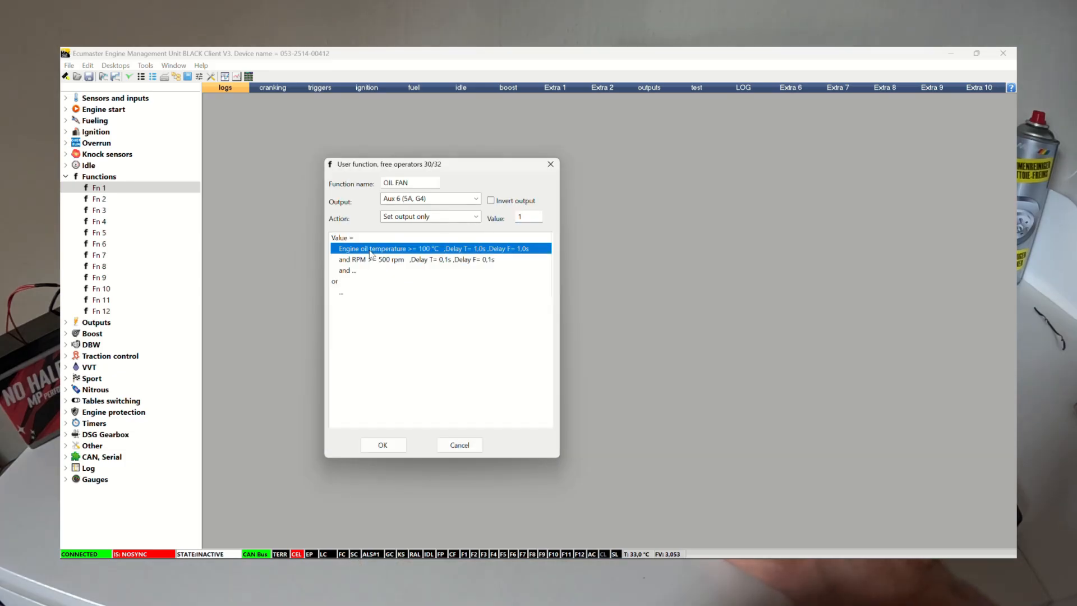
click(415, 185)
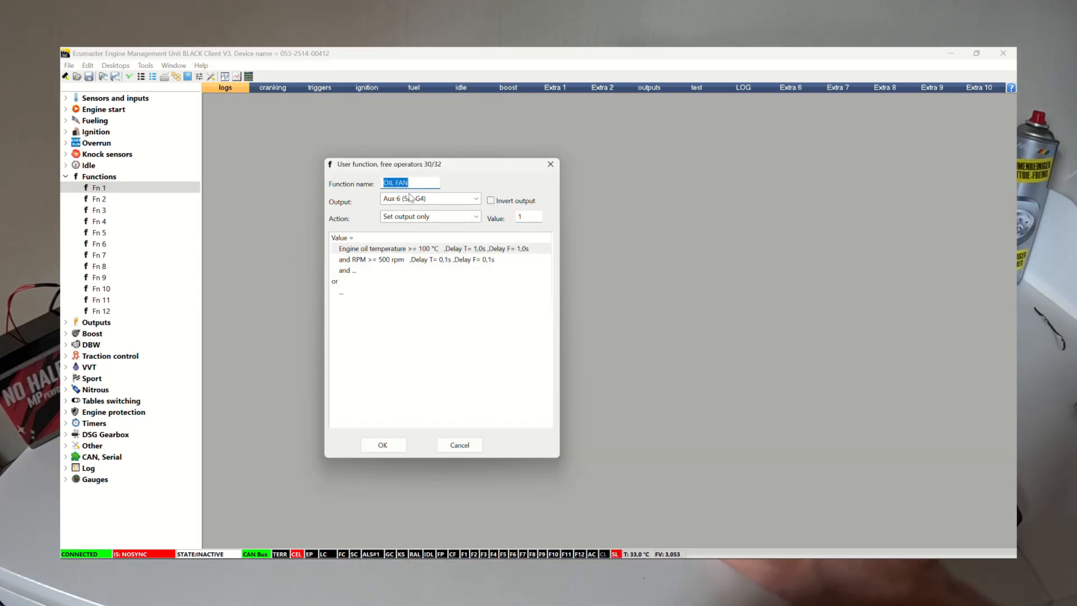
click(394, 197)
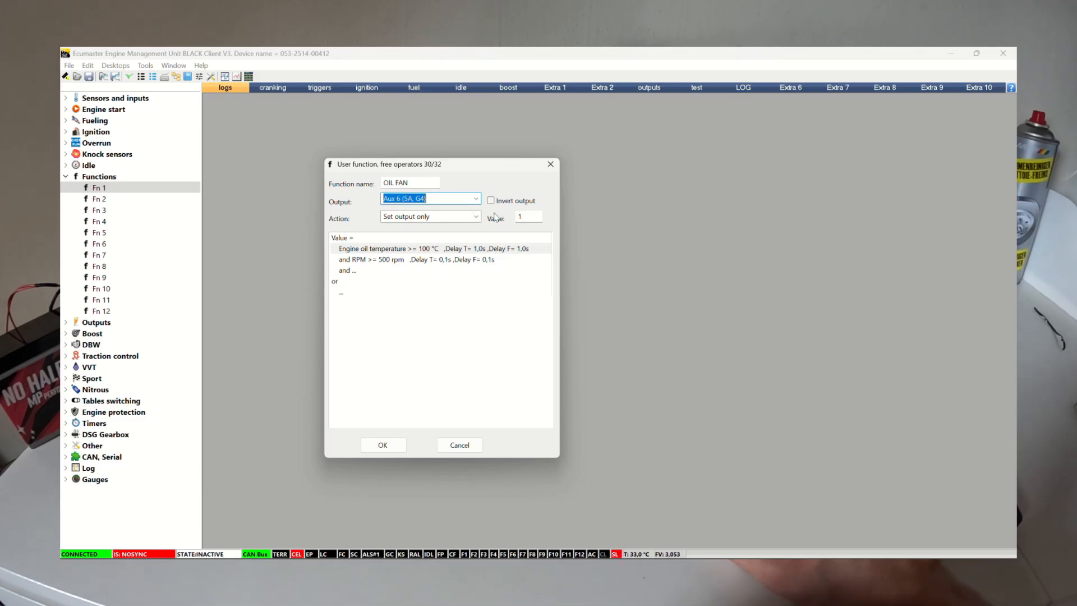
click(351, 252)
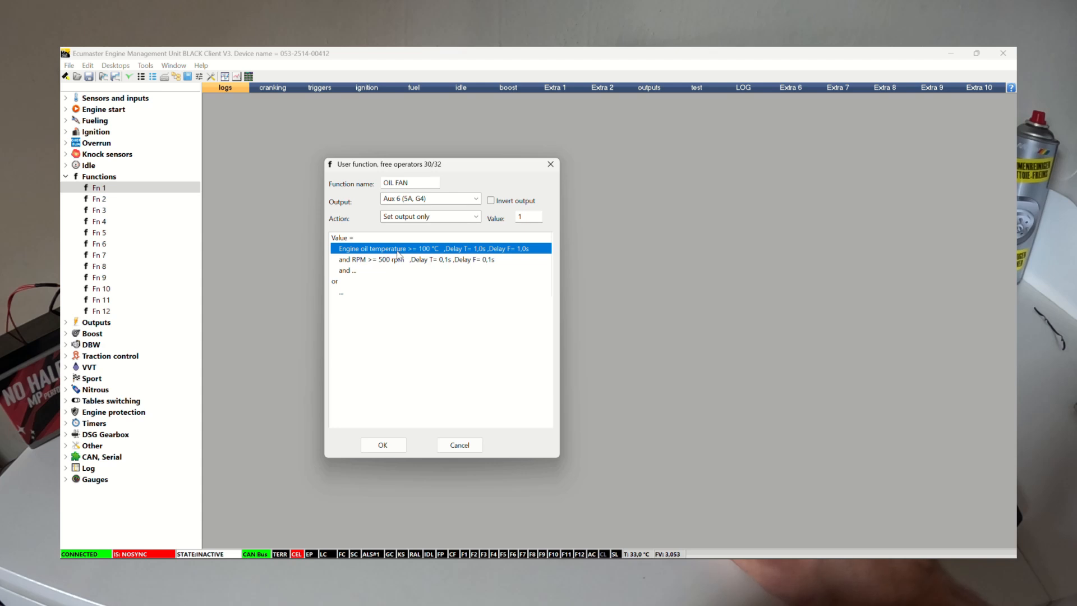
click(415, 261)
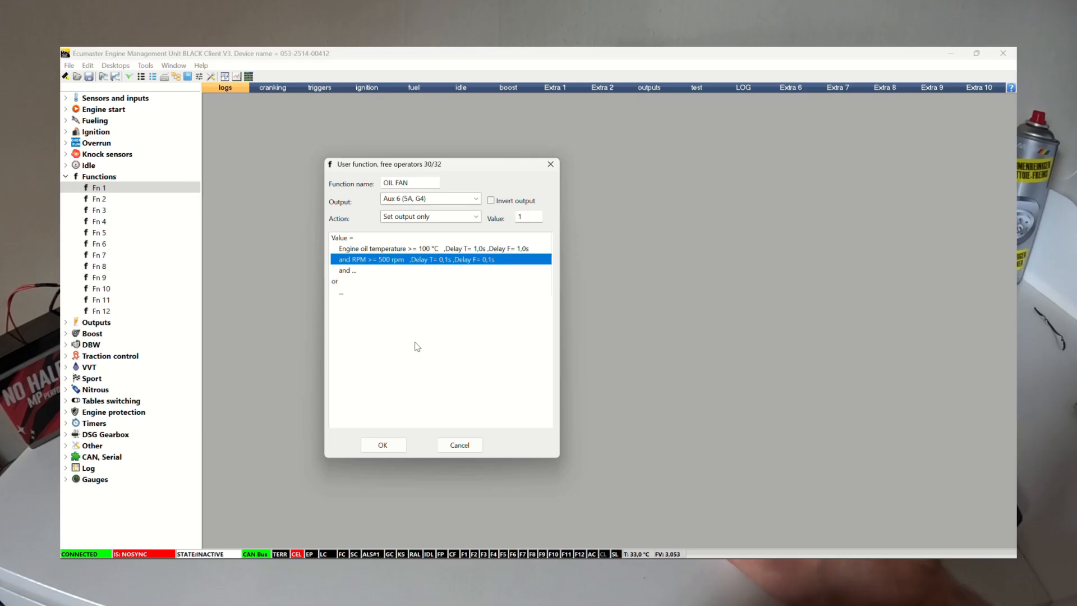
click(365, 293)
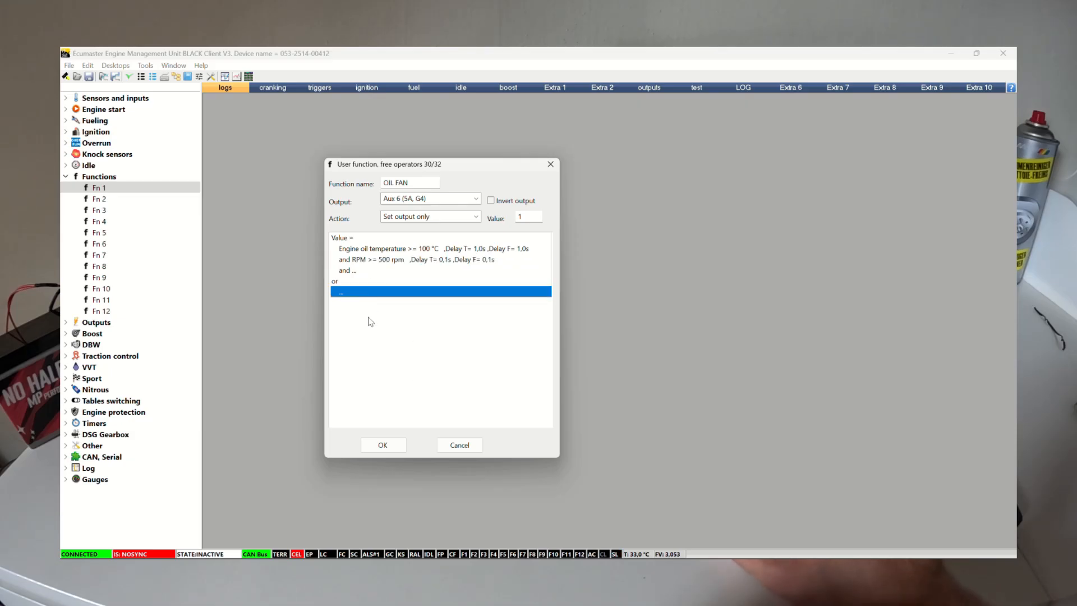
click(399, 443)
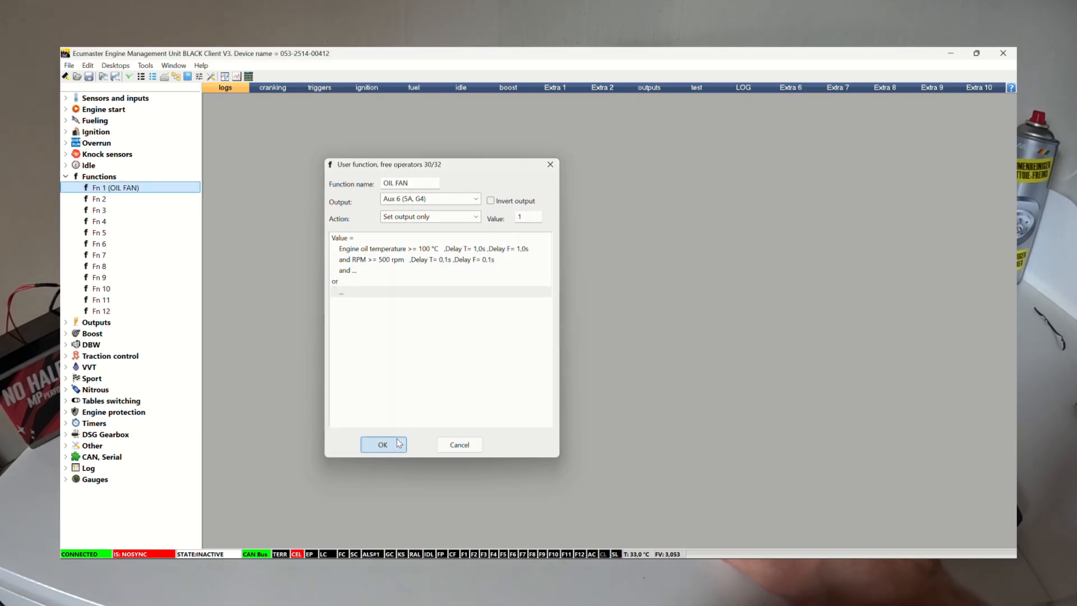
Look over the remaining function slots, reopen the OIL FAN function to view its settings, and close it
click(118, 199)
click(120, 209)
click(128, 222)
click(126, 243)
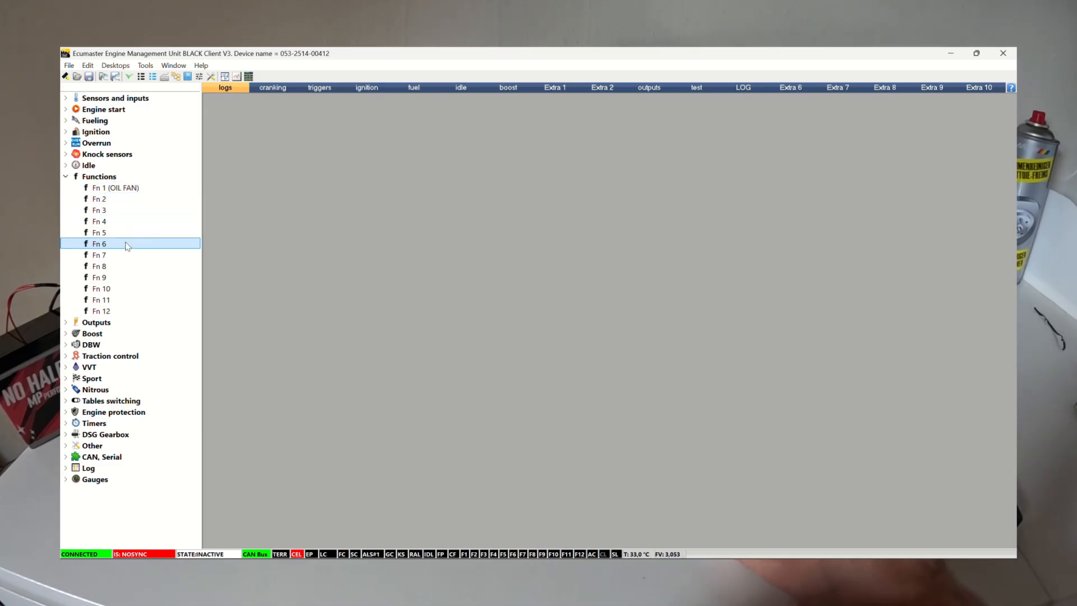
click(127, 210)
click(123, 200)
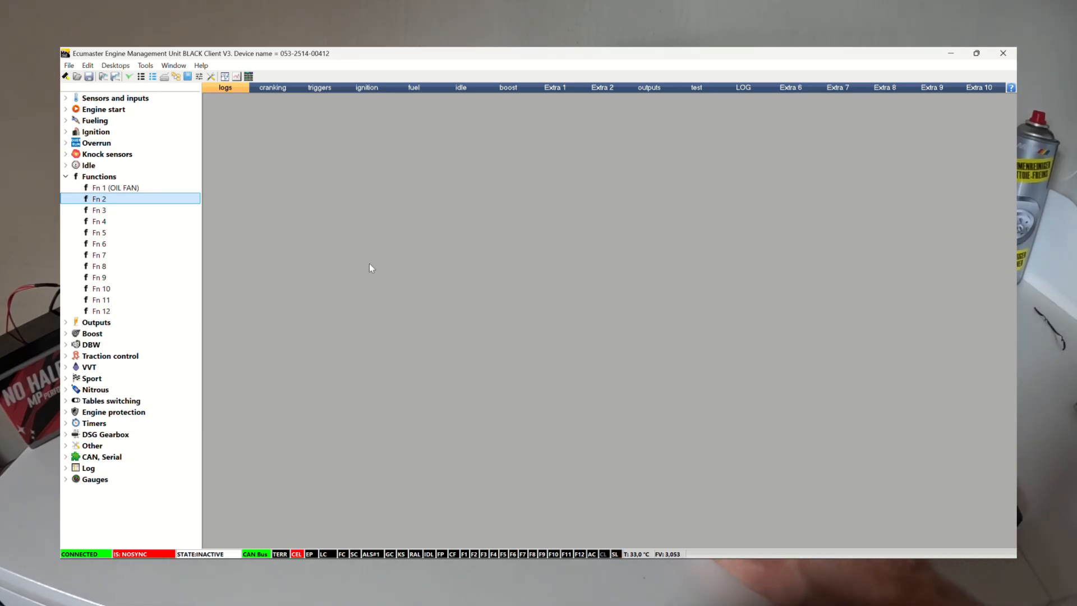
click(104, 188)
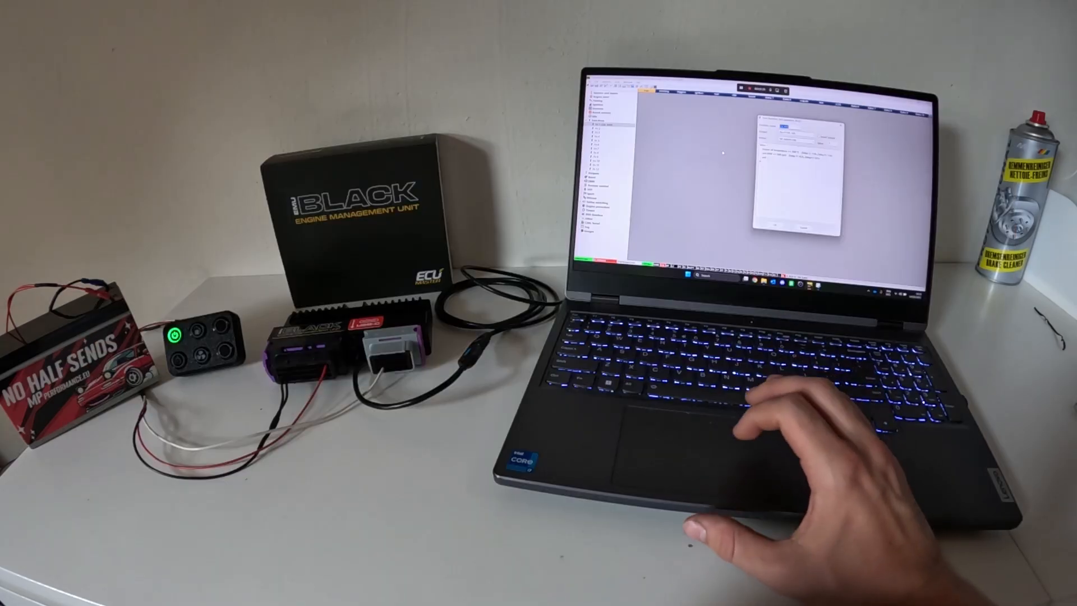
click(840, 125)
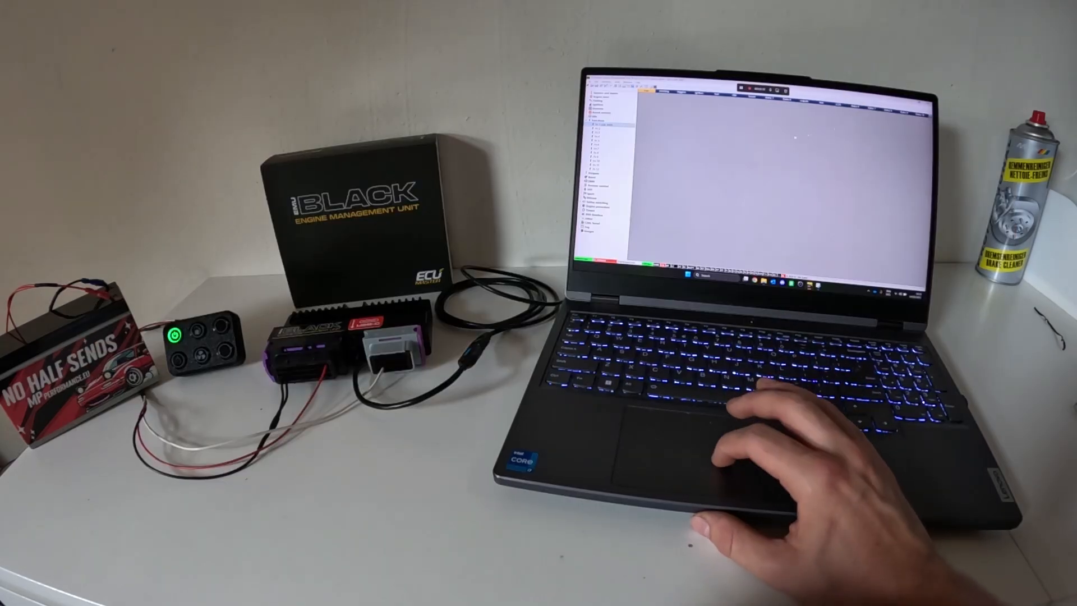